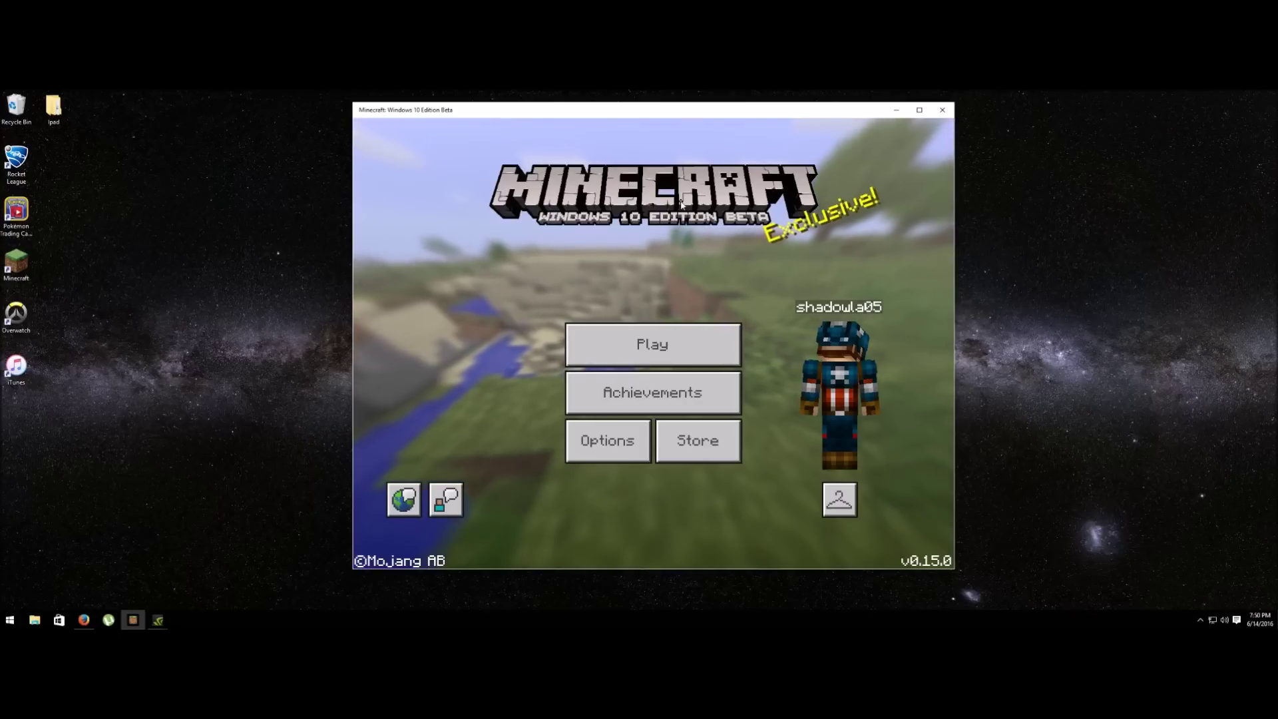
# Review the available and selected texture packs in Minecraft's options, and close the game
pyautogui.click(625, 451)
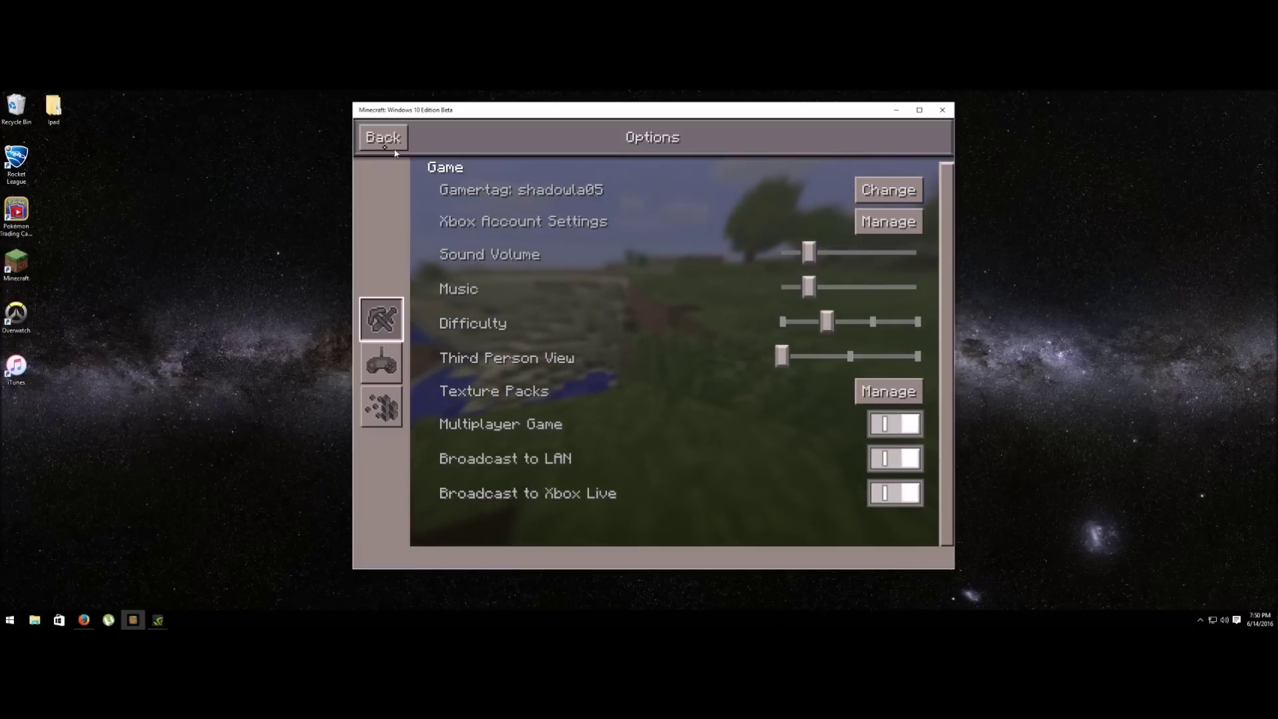
pyautogui.click(889, 391)
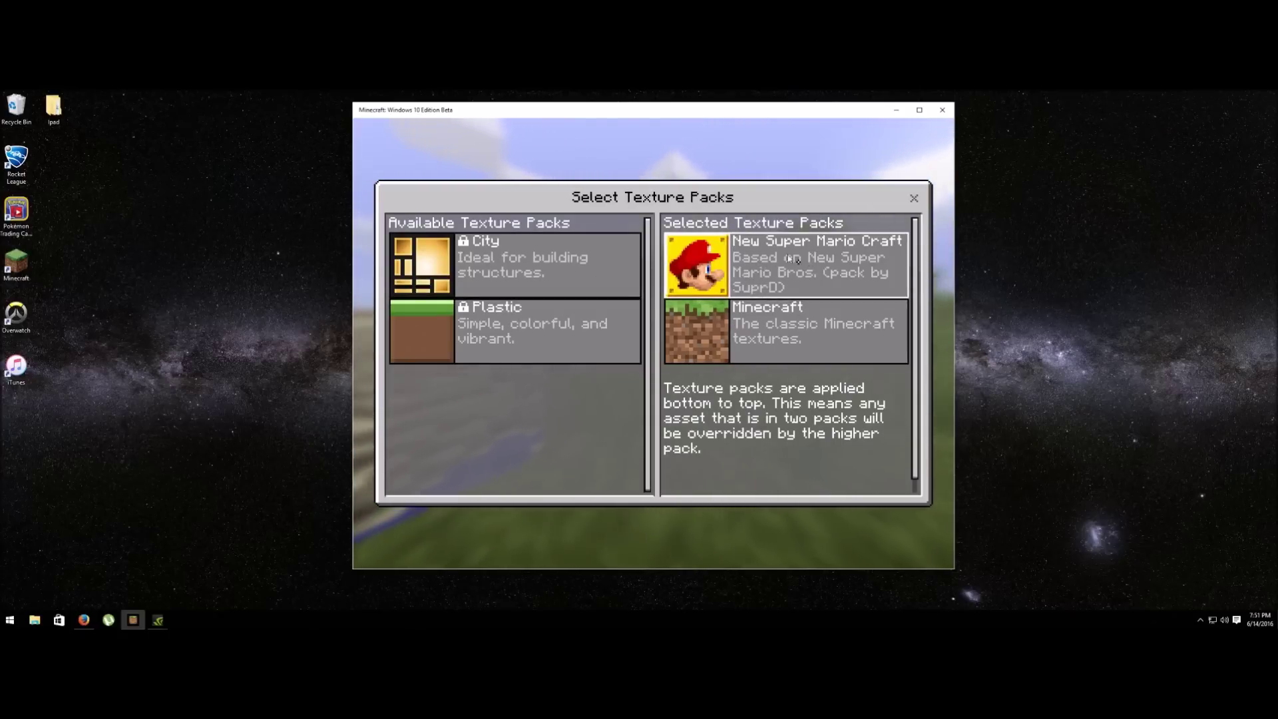
pyautogui.click(914, 198)
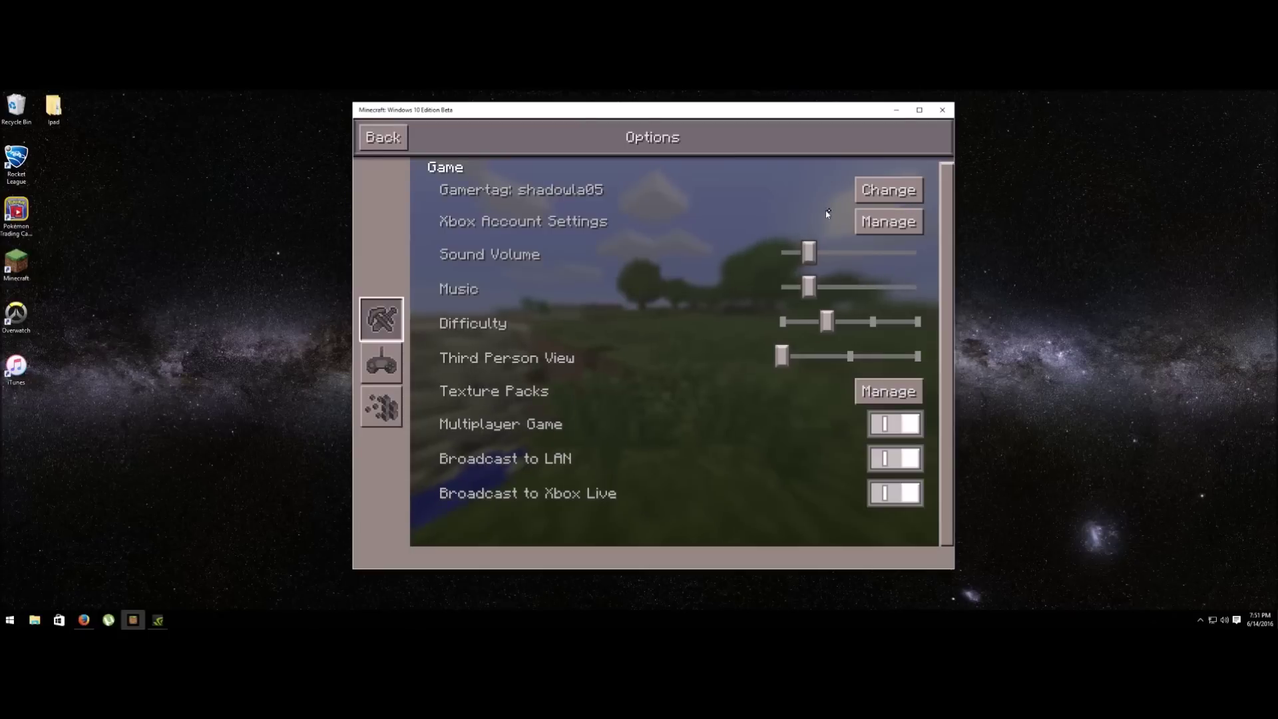
pyautogui.click(941, 111)
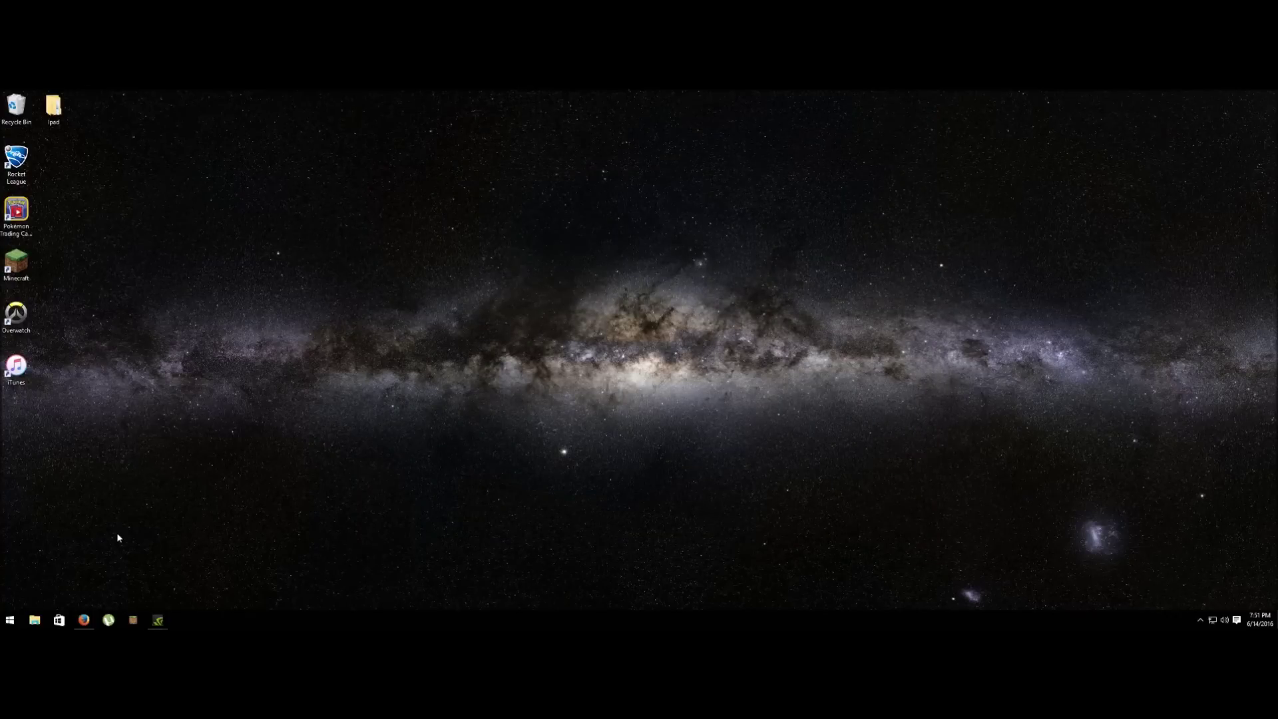
# Switch to File Explorer and go to the %appdata% location
pyautogui.click(35, 619)
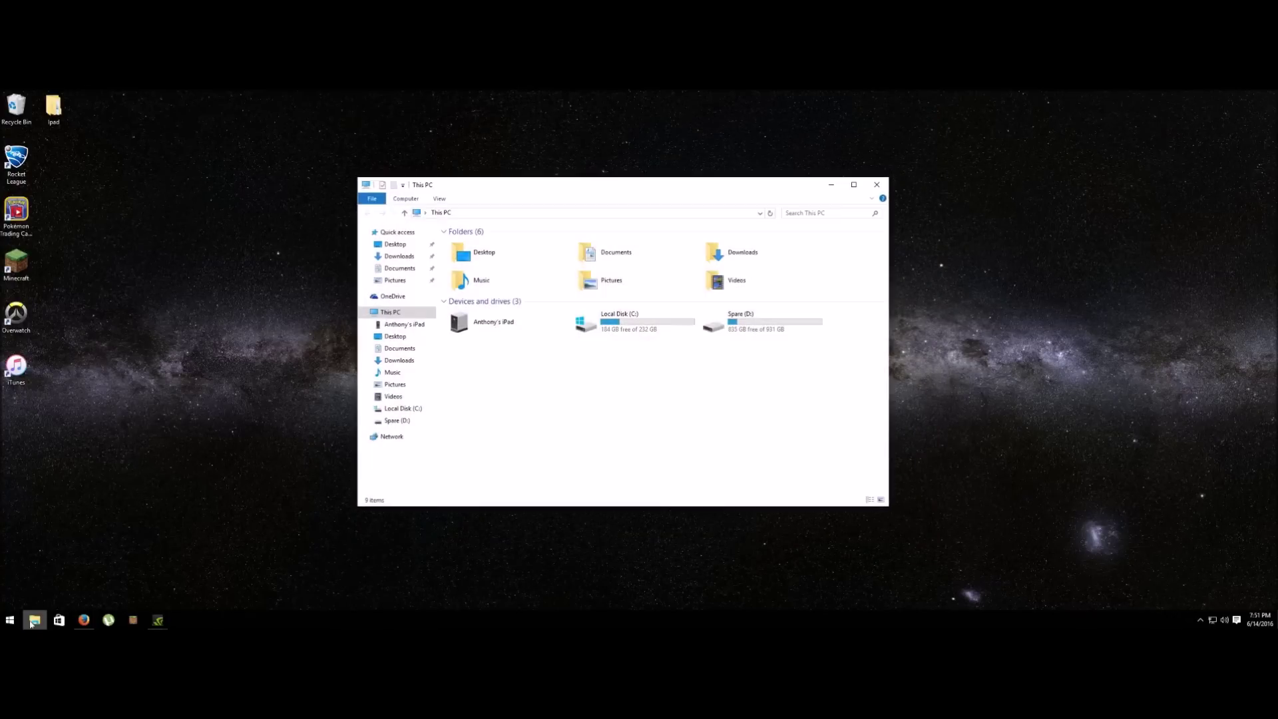
pyautogui.click(498, 212)
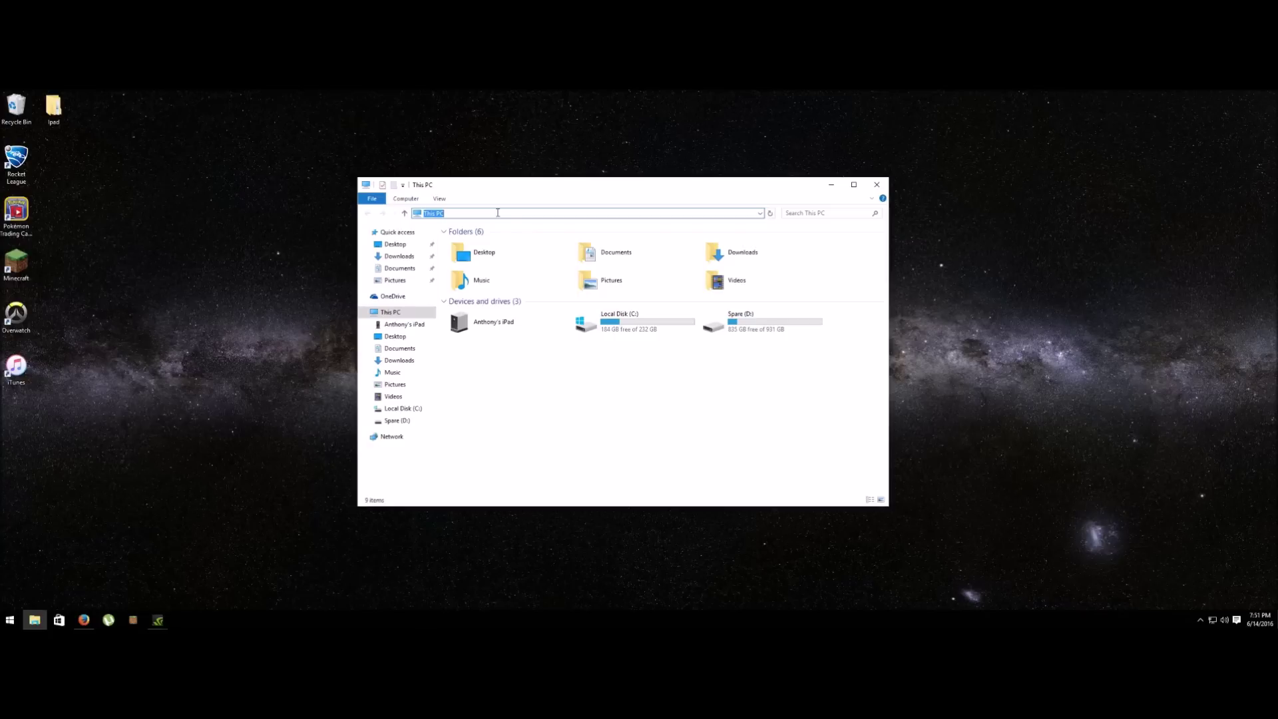
pyautogui.write('%appdata%')
pyautogui.press('Return')
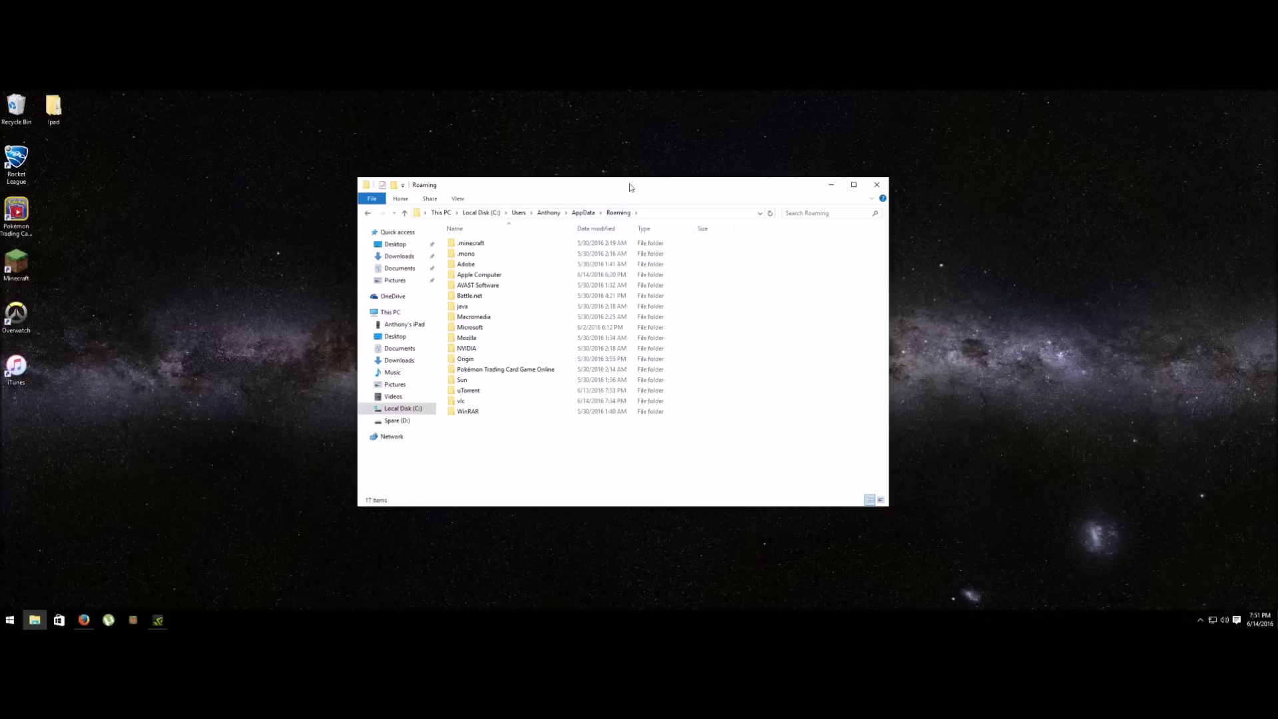
# Go up to AppData and open the Microsoft.MinecraftUWP_8wekyb3d8bbwe folder inside Local\Packages
pyautogui.click(583, 213)
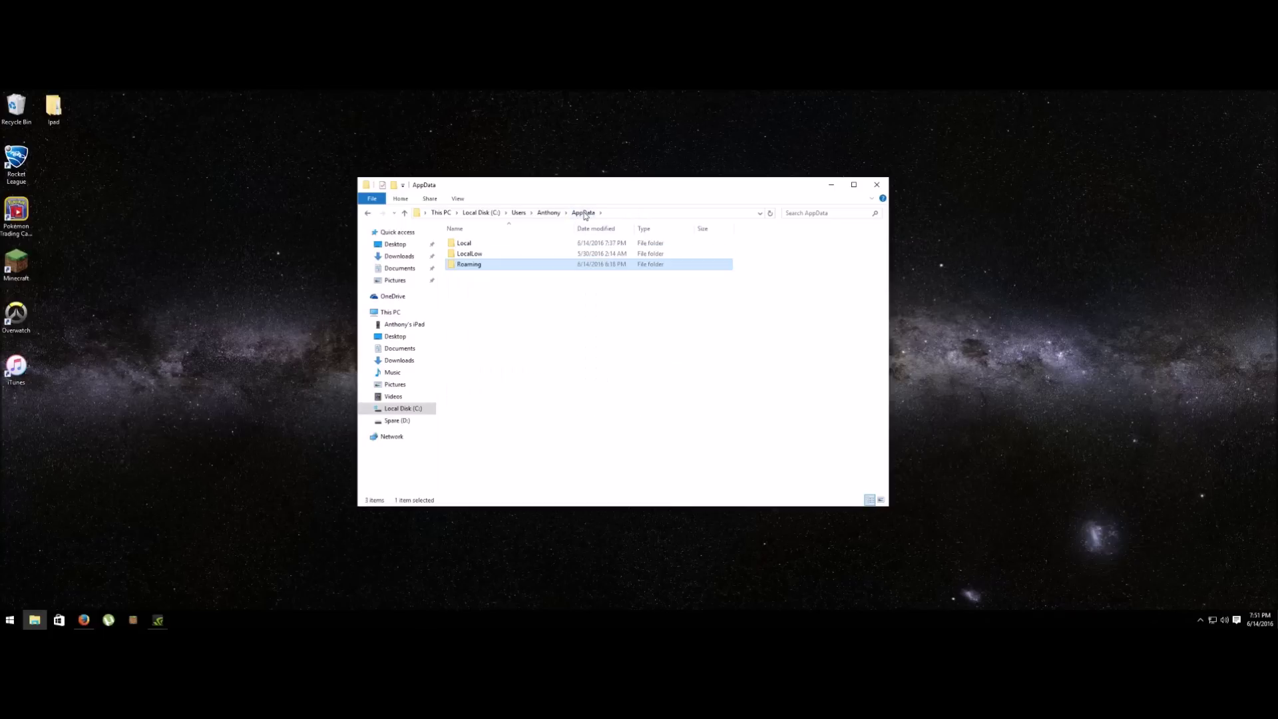
pyautogui.doubleClick(464, 244)
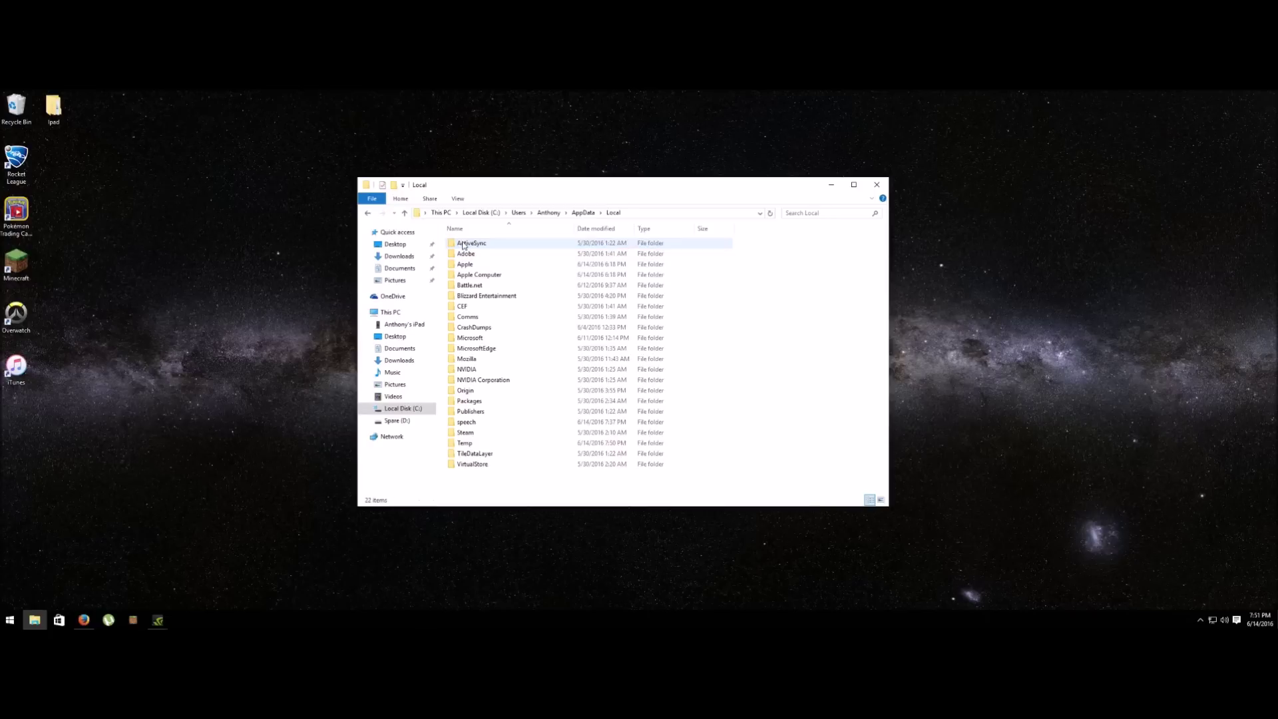
pyautogui.doubleClick(469, 401)
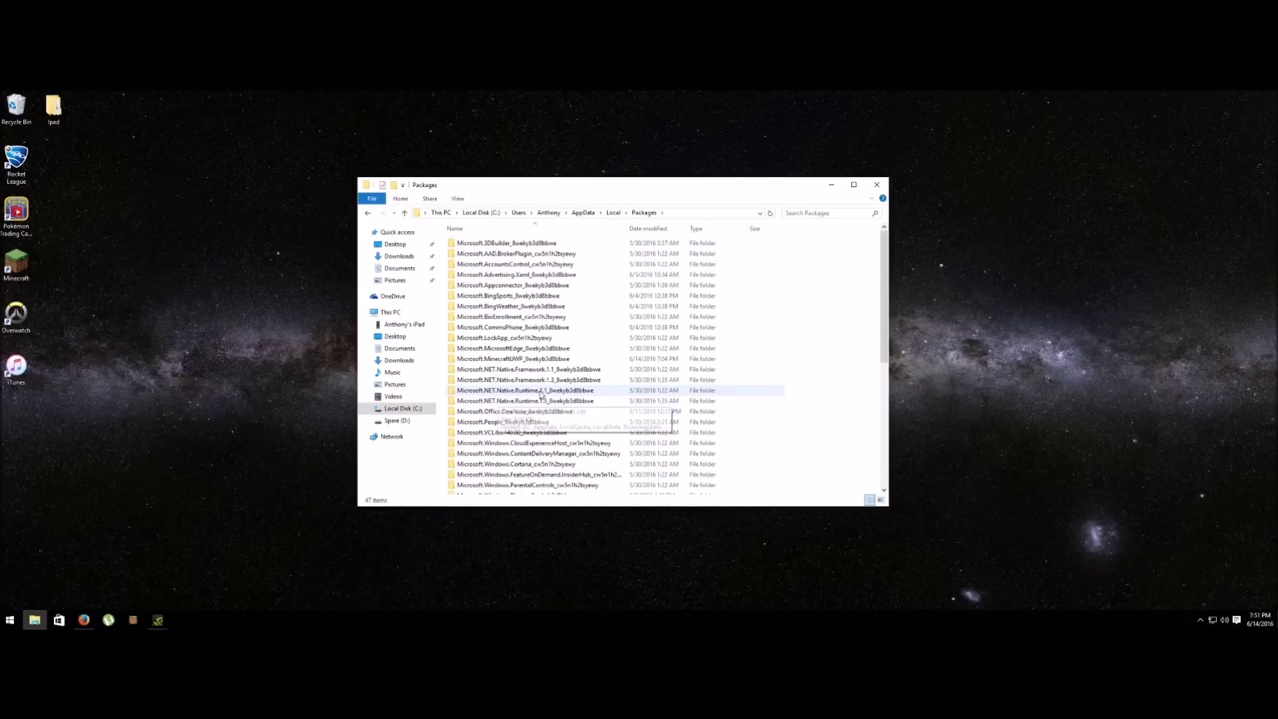
pyautogui.click(473, 363)
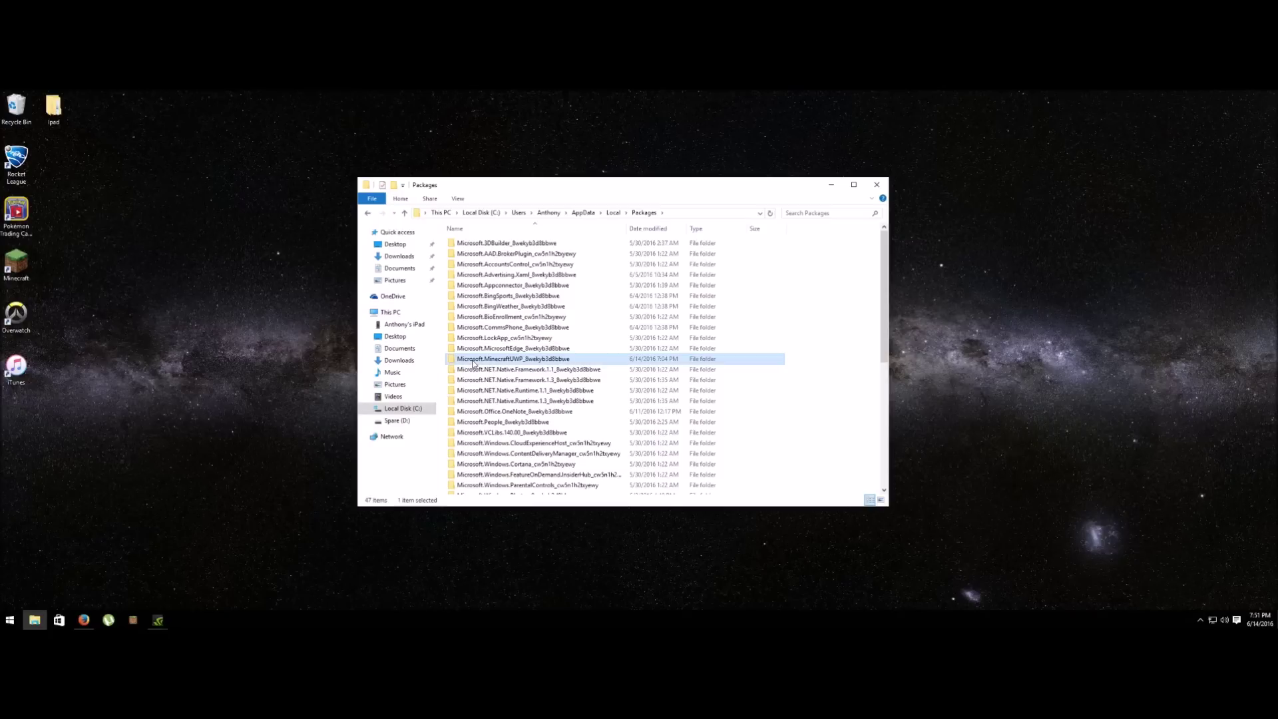
pyautogui.doubleClick(527, 362)
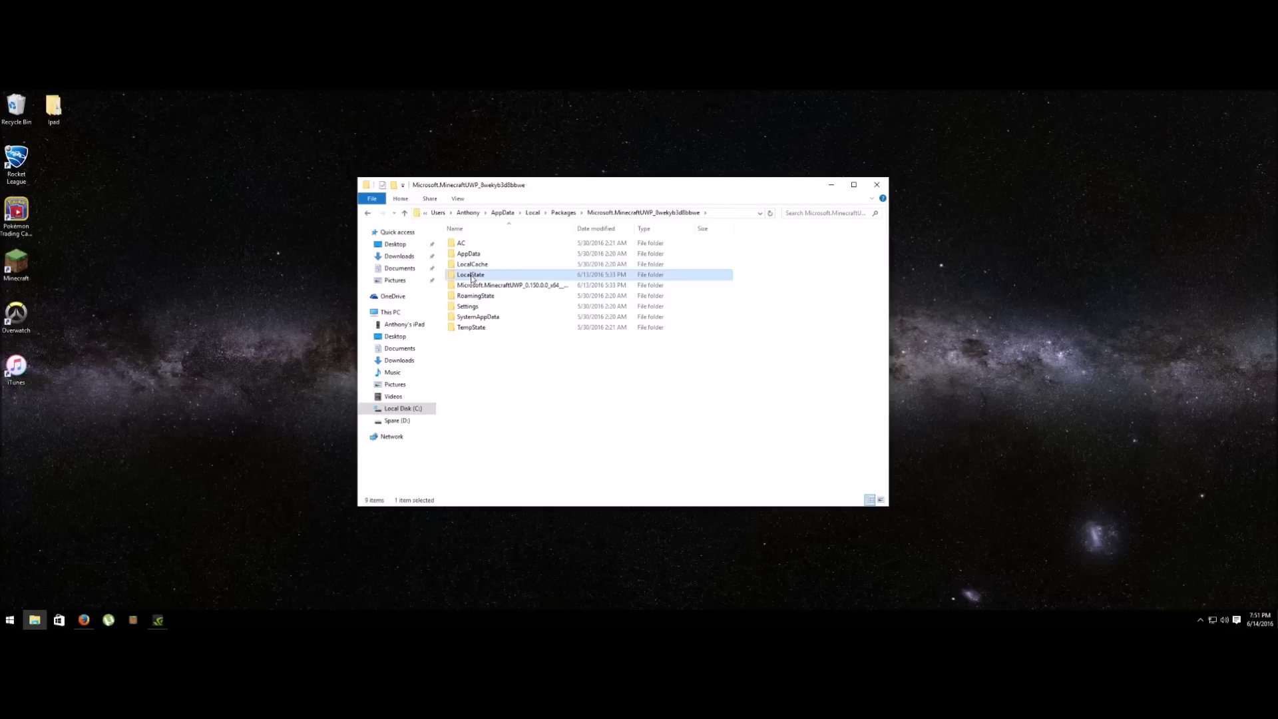
# Open LocalState\games\com.mojang and select the resource_packs folder
pyautogui.doubleClick(472, 276)
pyautogui.click(470, 255)
pyautogui.doubleClick(469, 256)
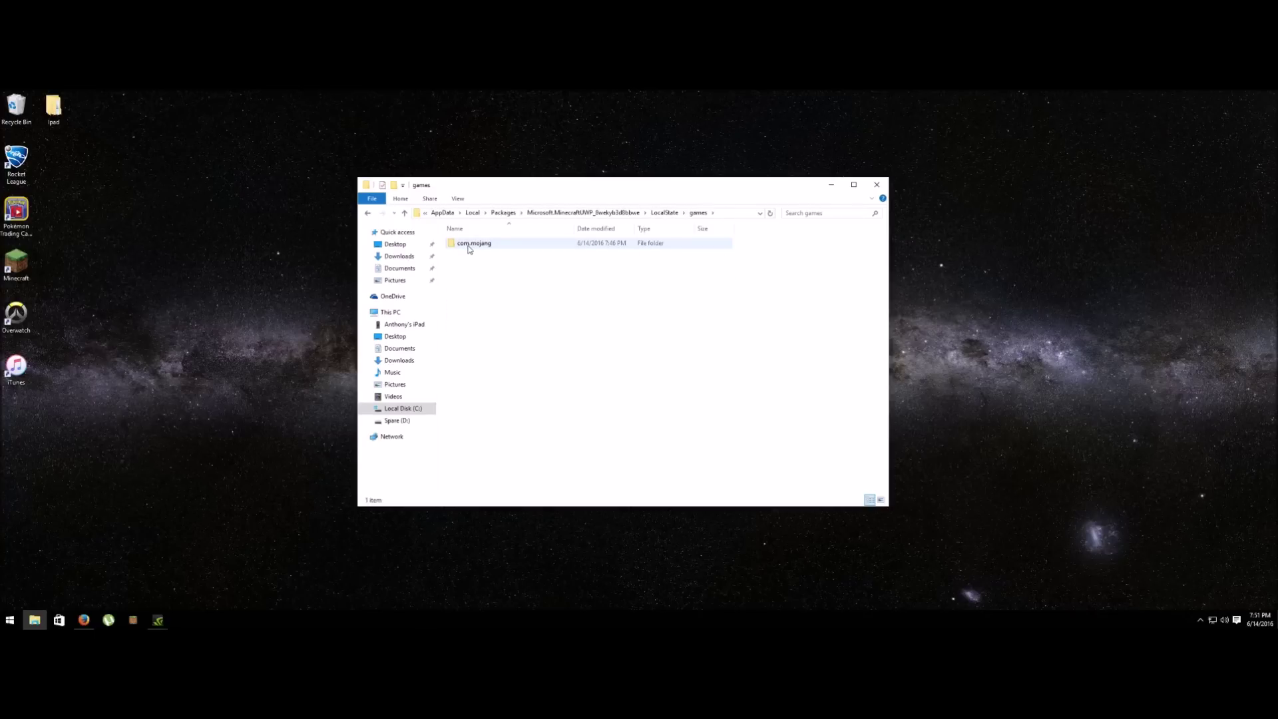
pyautogui.doubleClick(469, 246)
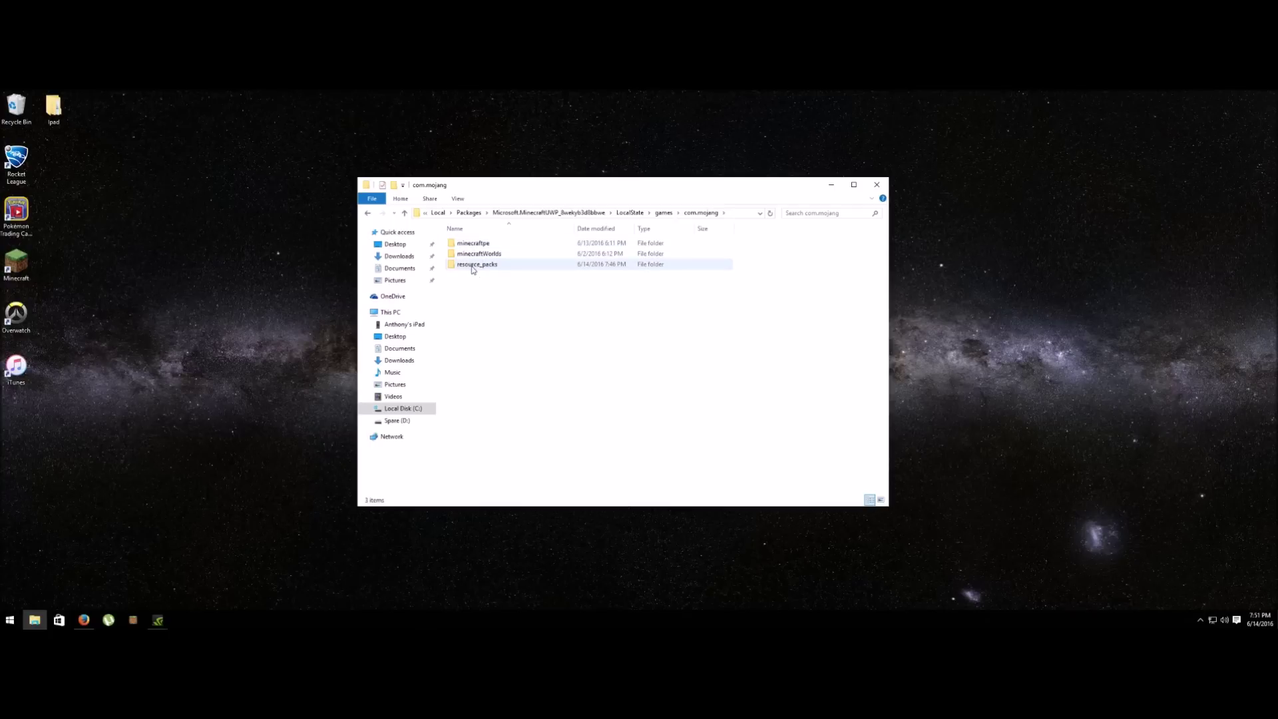
pyautogui.click(476, 266)
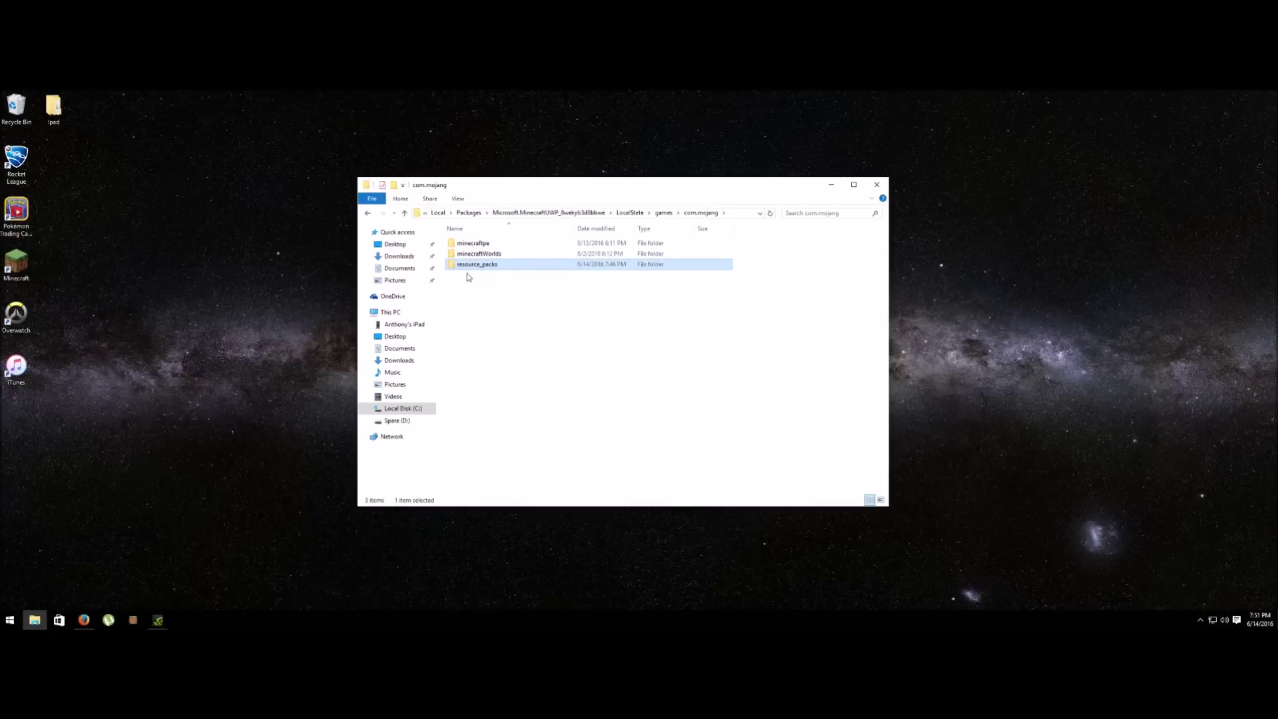
# Create a new folder inside com.mojang without renaming it, and delete it again
pyautogui.rightClick(475, 282)
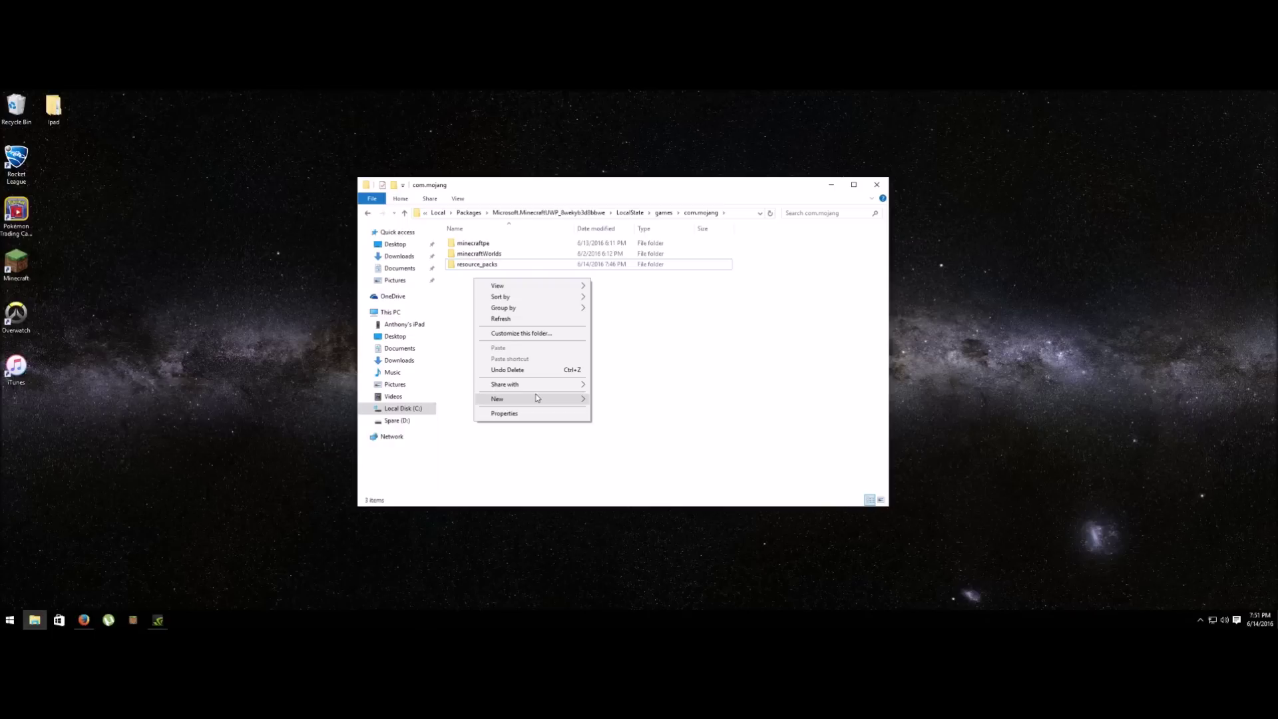
pyautogui.moveTo(555, 398)
pyautogui.click(609, 400)
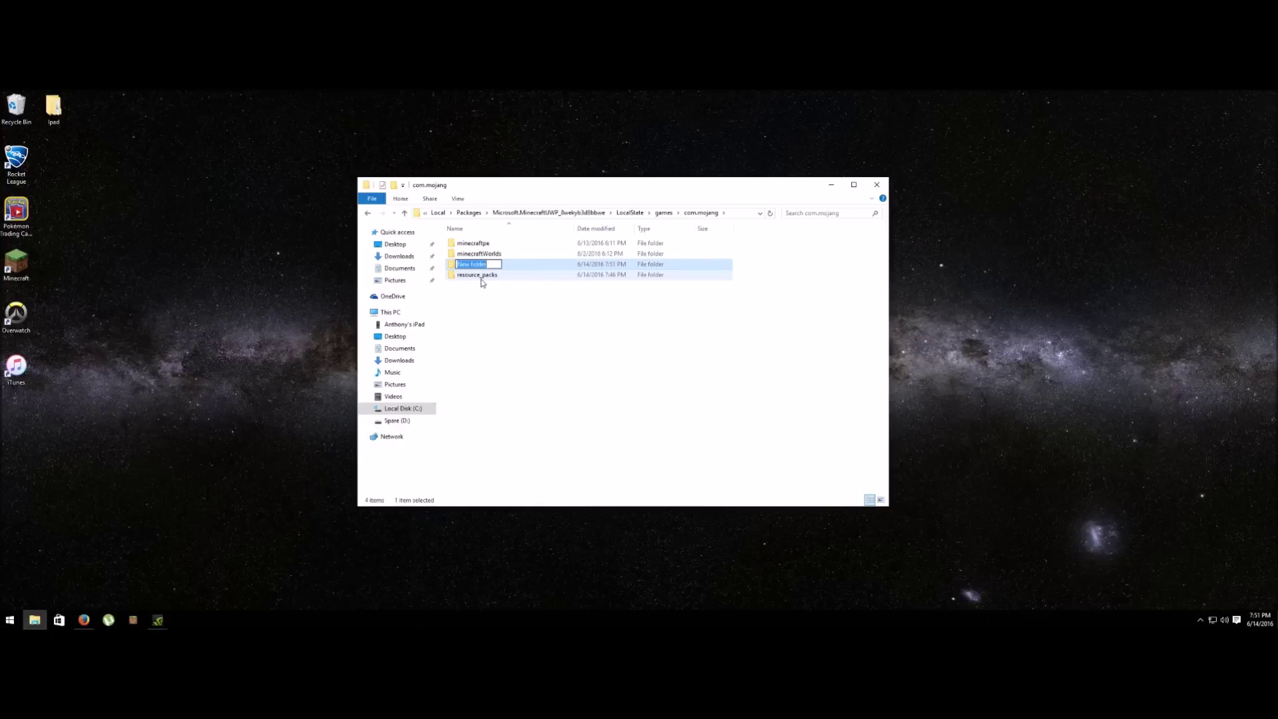
pyautogui.click(489, 287)
pyautogui.rightClick(475, 267)
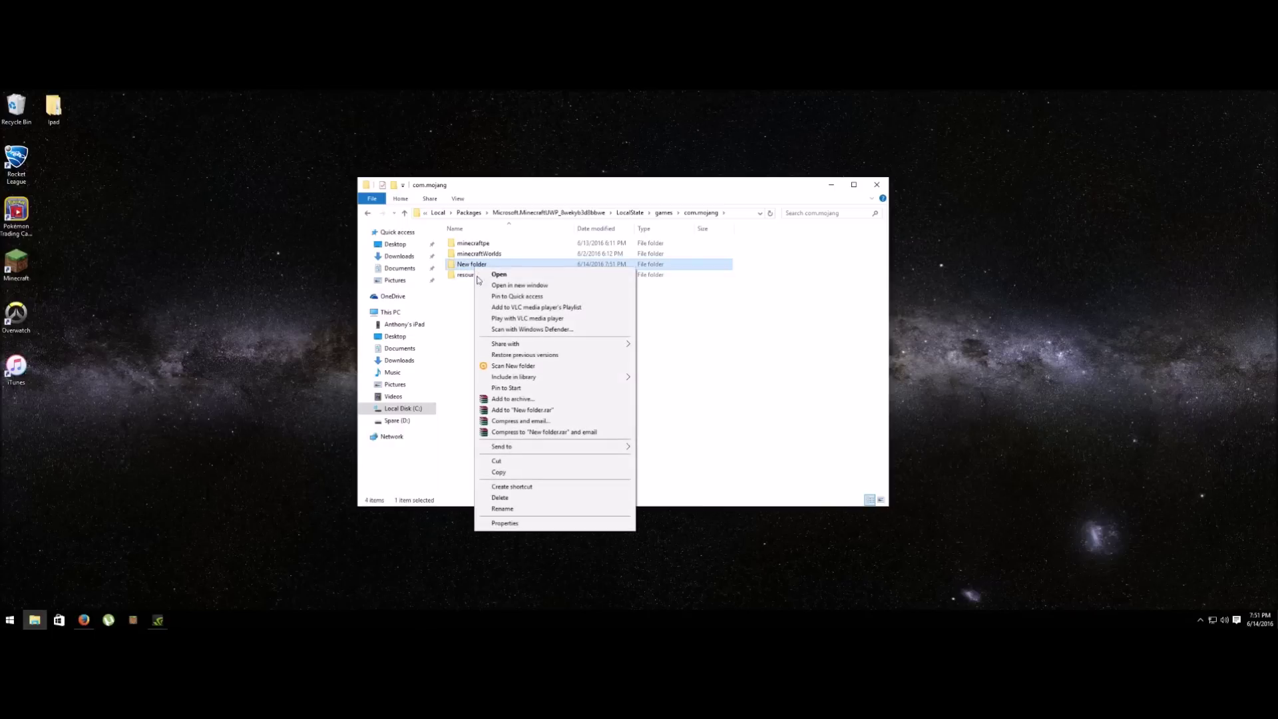
pyautogui.click(517, 500)
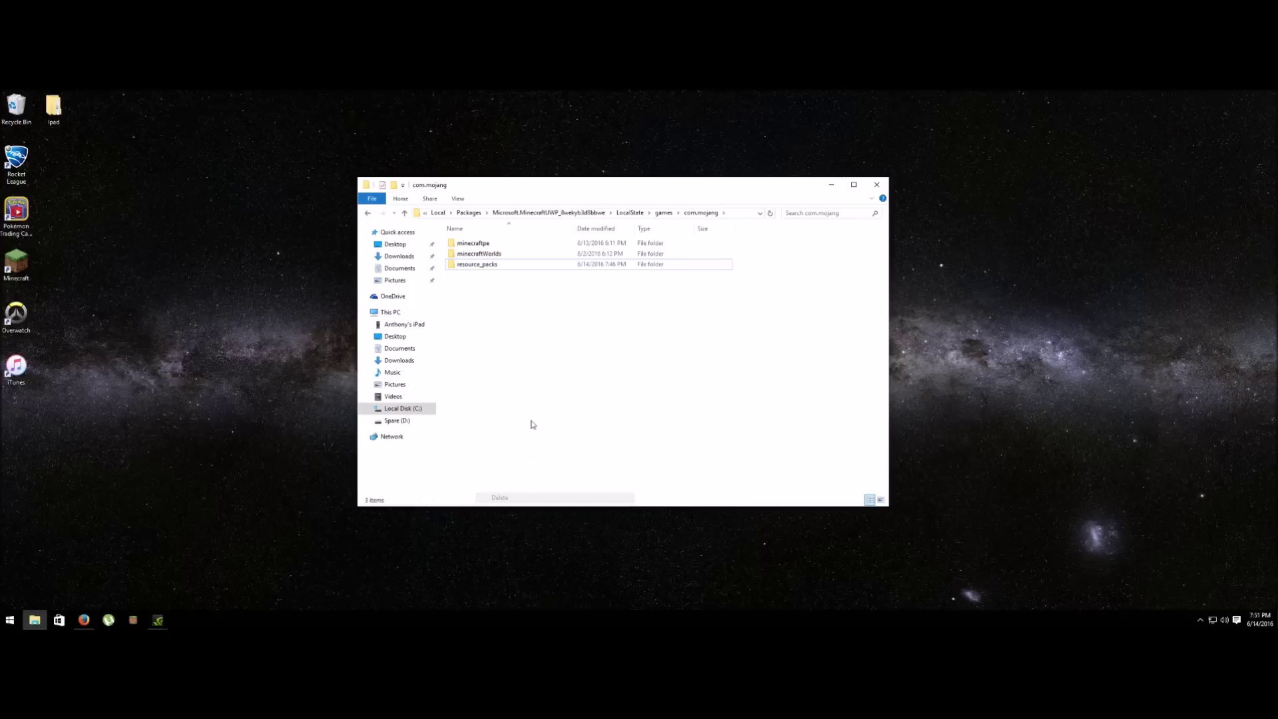
# Open the resource_packs folder and examine the contents of its new_super_mario_craft pack folder
pyautogui.click(473, 269)
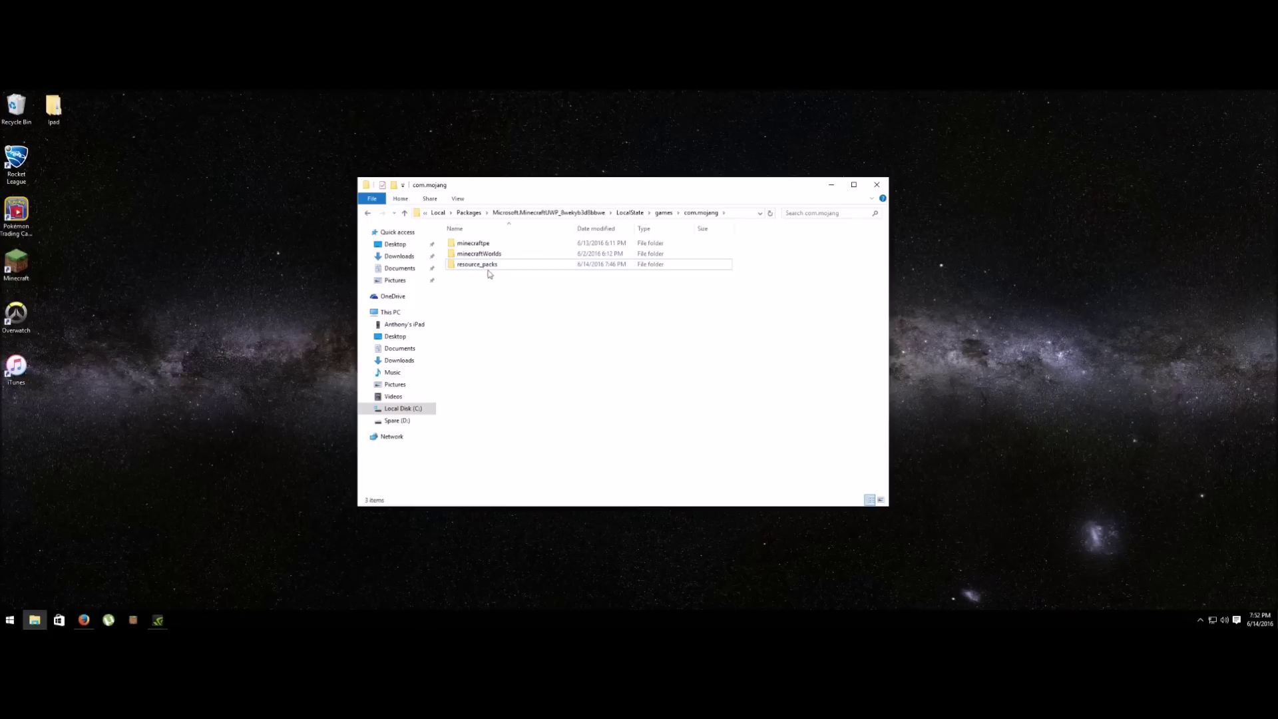
pyautogui.doubleClick(484, 269)
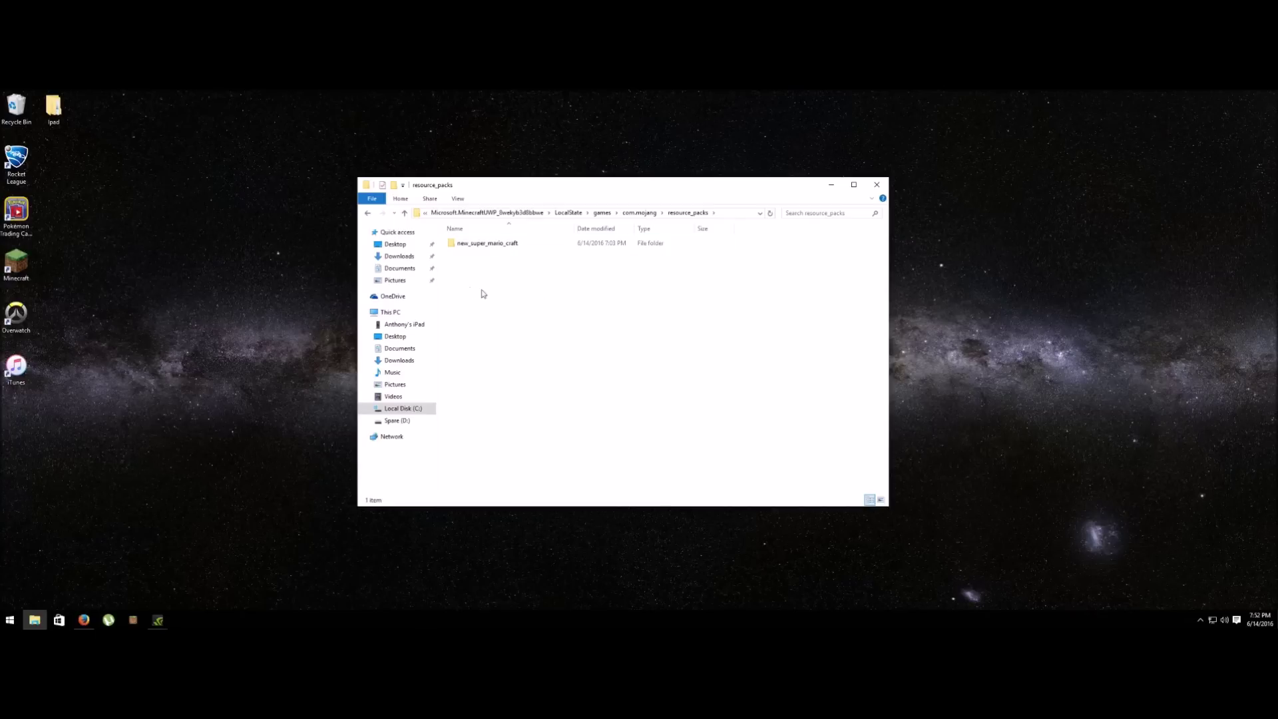
pyautogui.click(493, 246)
pyautogui.doubleClick(493, 246)
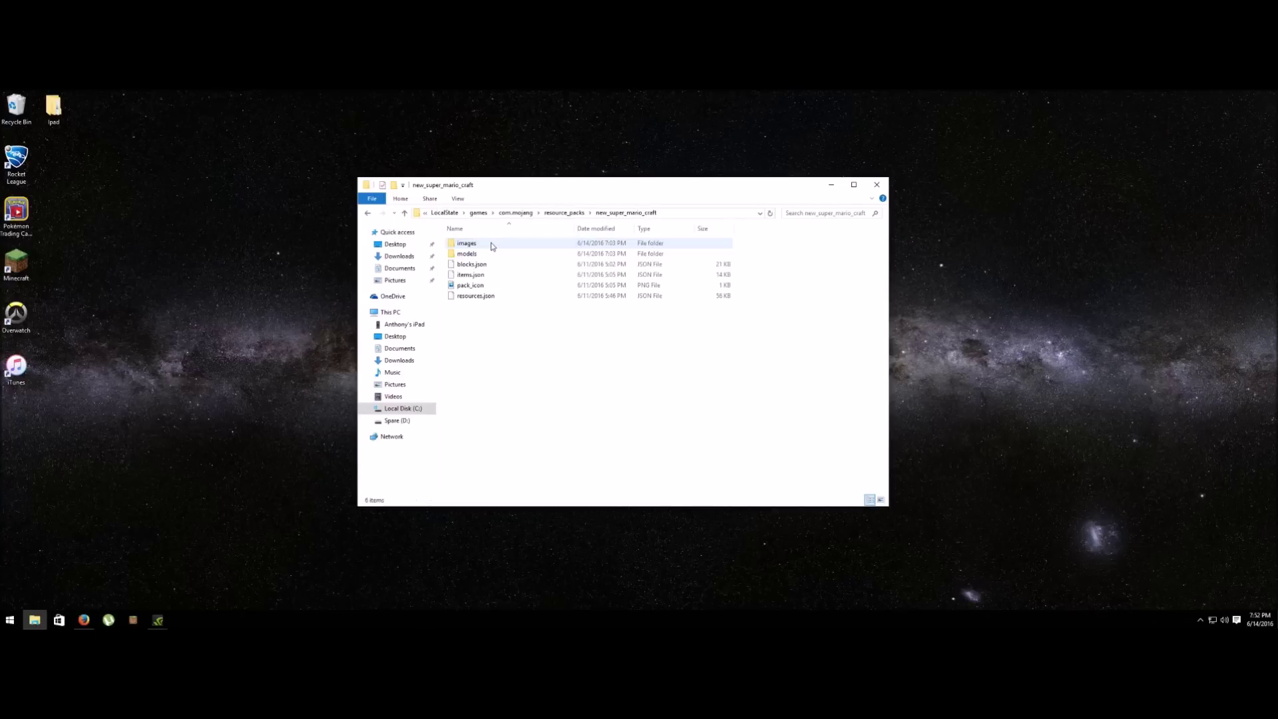
# Return to the Microsoft.MinecraftUWP_8wekyb3d8bbwe folder and close the File Explorer window
pyautogui.click(369, 215)
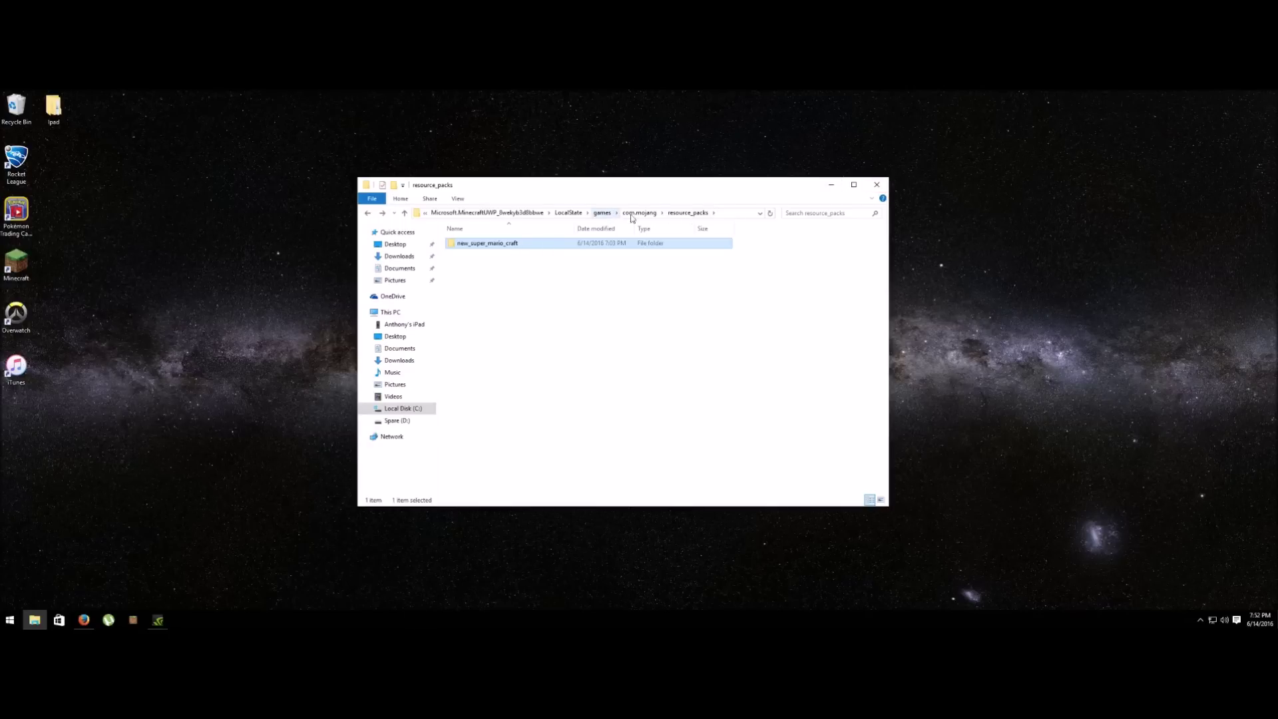
pyautogui.click(512, 212)
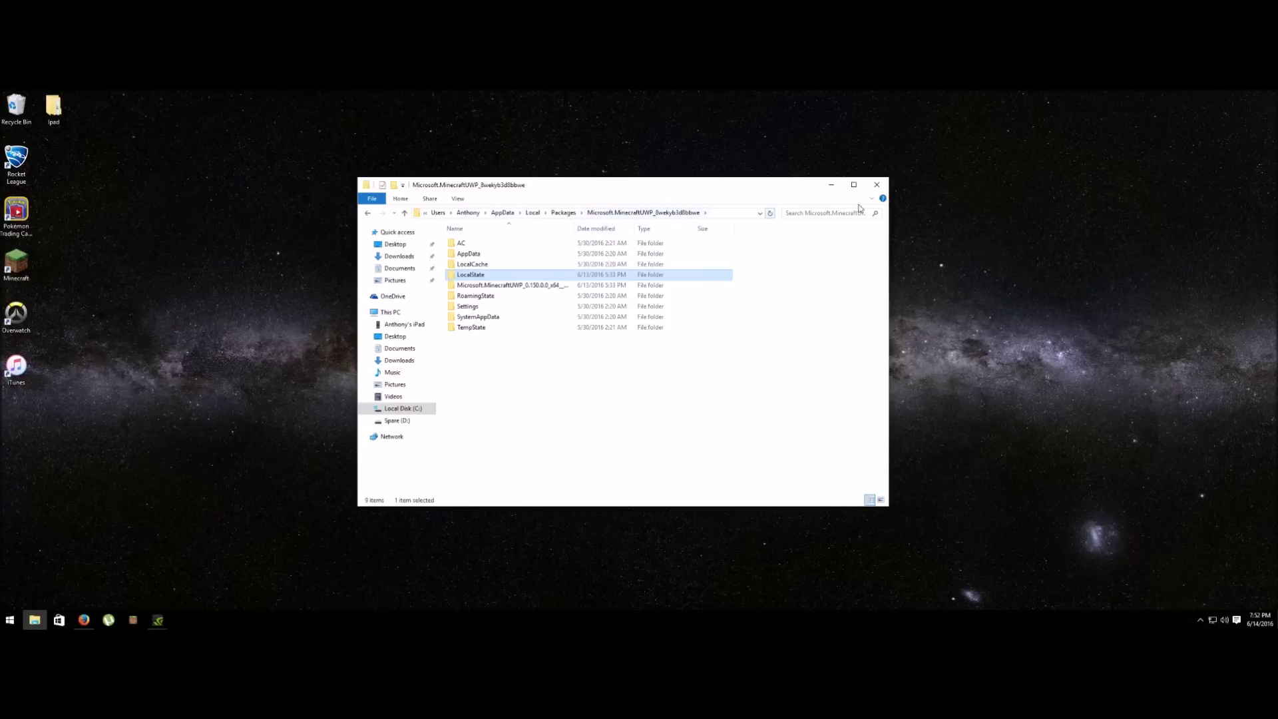
pyautogui.click(876, 186)
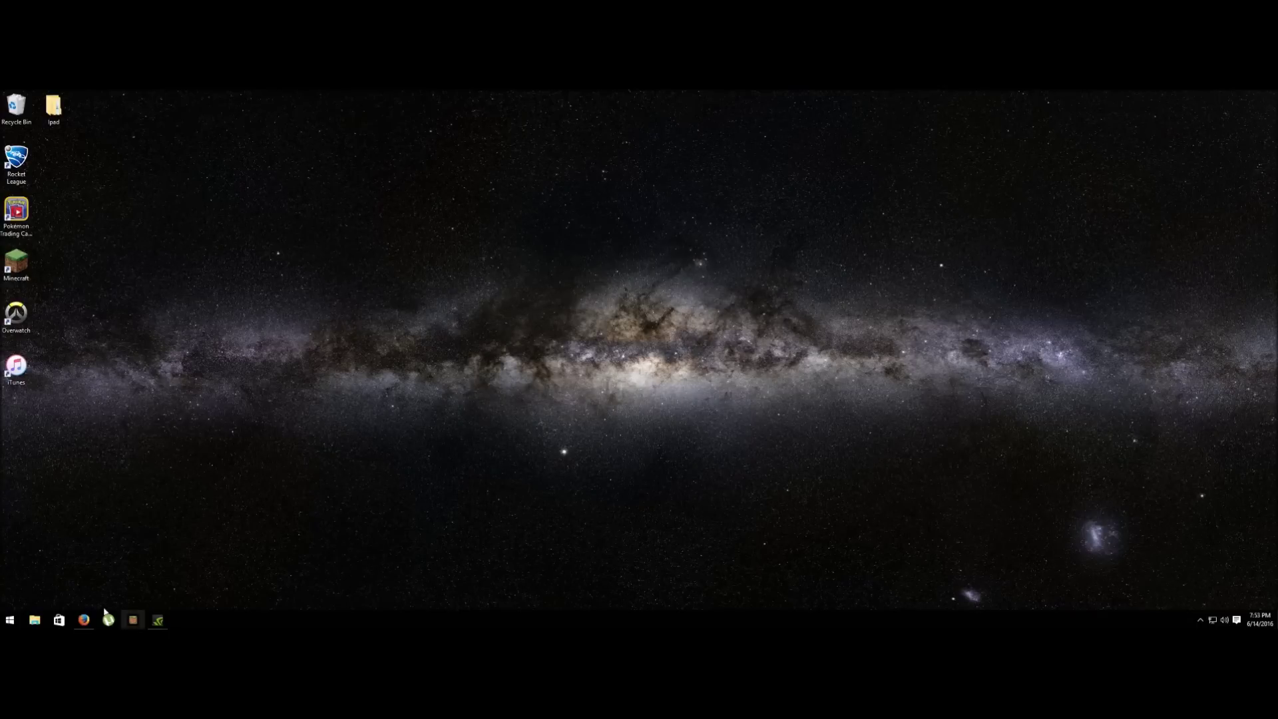
# Launch Minecraft: Windows 10 Edition Beta and open the texture pack management from its options
pyautogui.click(133, 621)
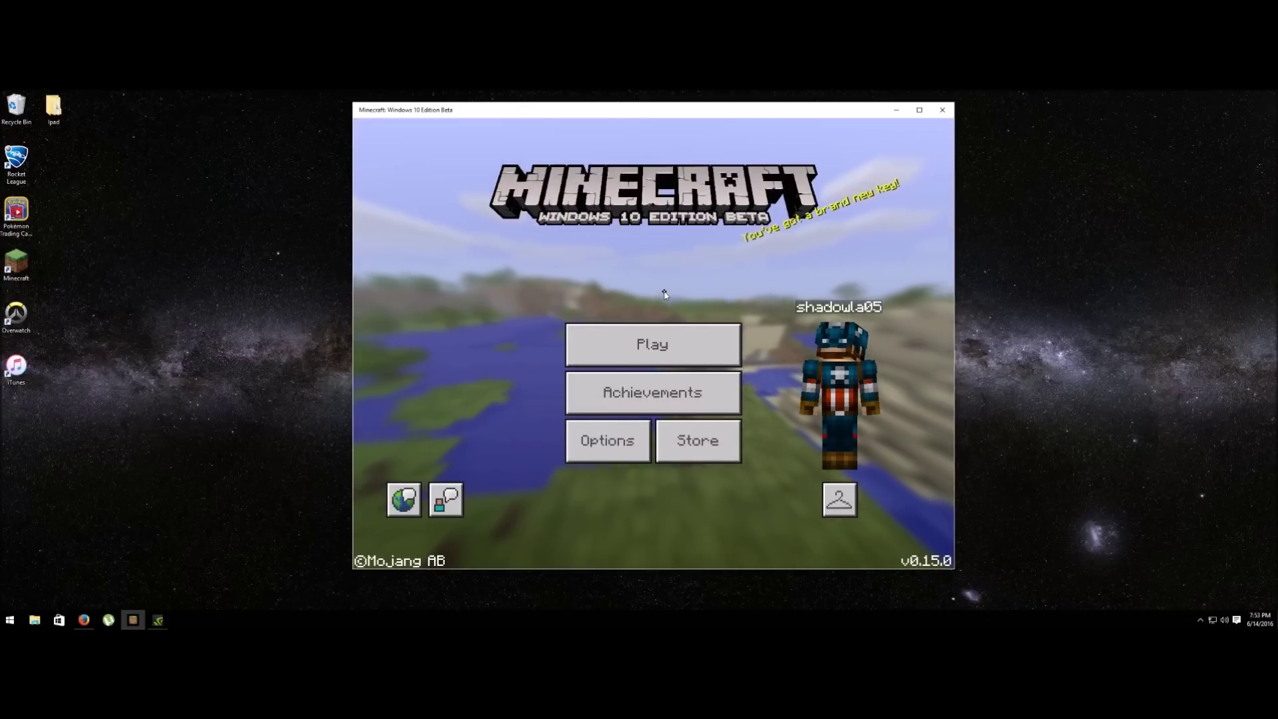
pyautogui.click(661, 340)
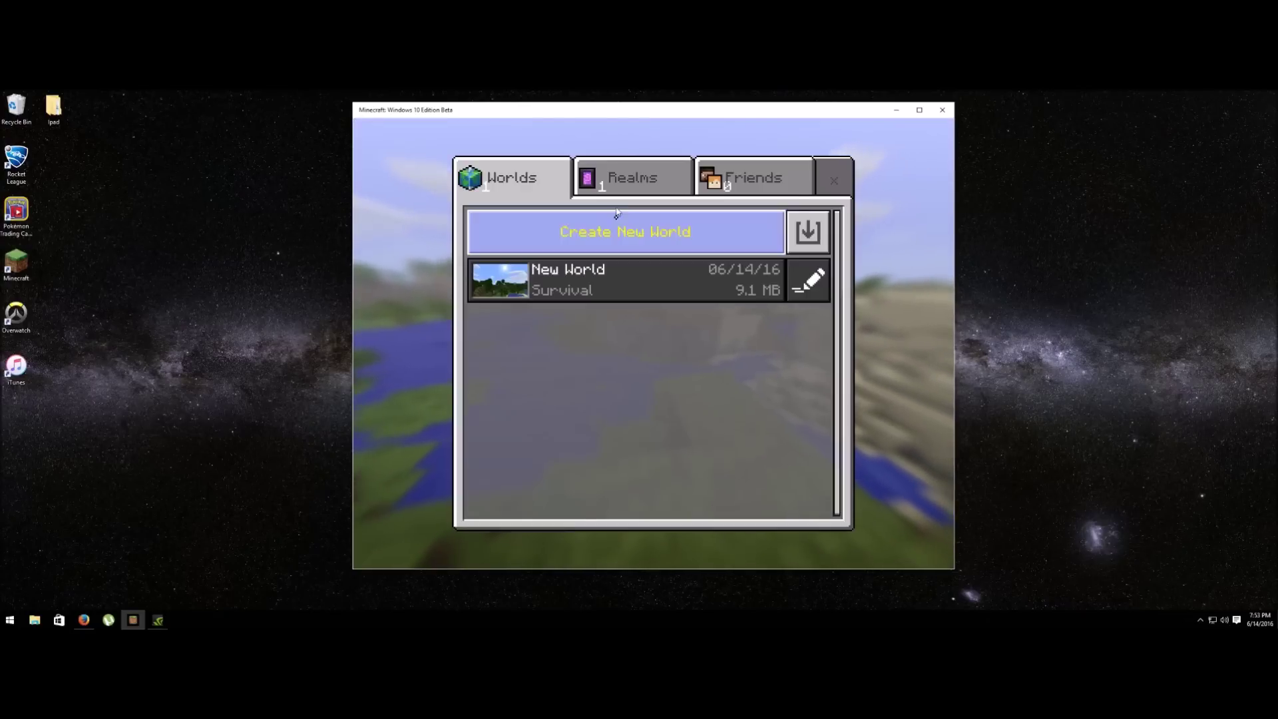
pyautogui.click(834, 180)
pyautogui.click(607, 440)
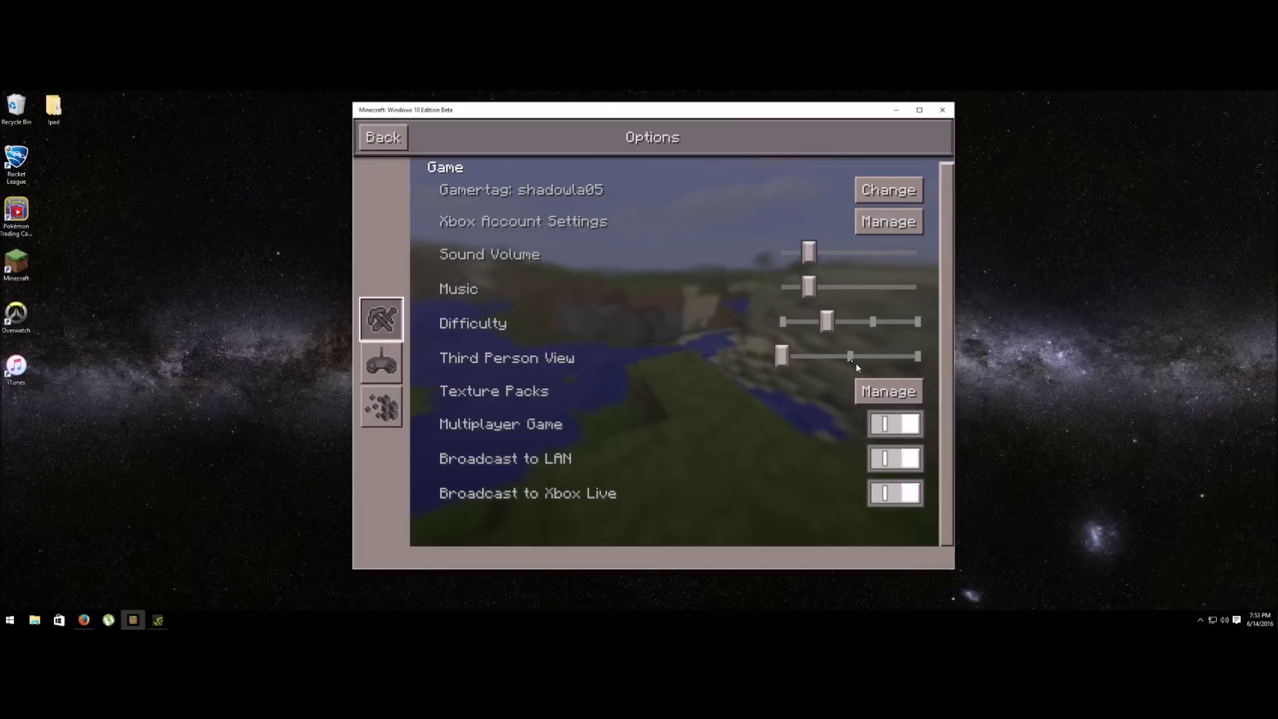
pyautogui.click(872, 390)
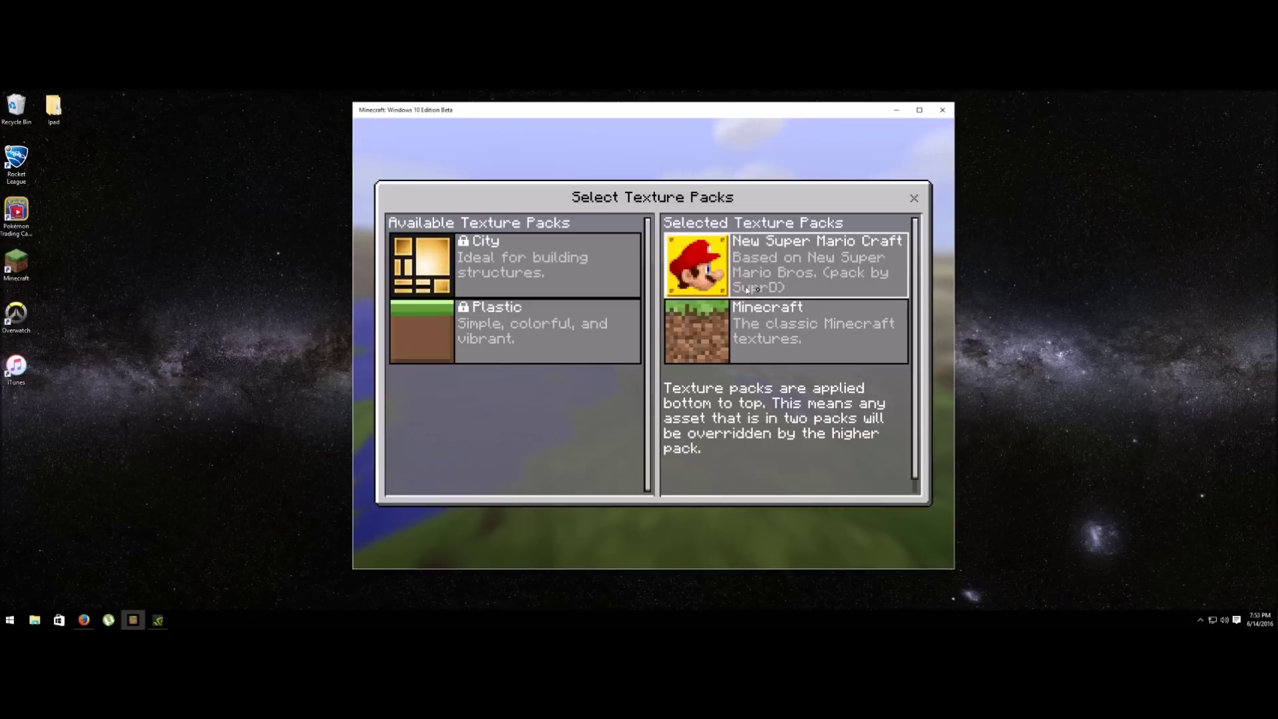
# Move New Super Mario Craft out of the selected texture packs and back in, and return to the main menu
pyautogui.click(819, 266)
pyautogui.click(769, 274)
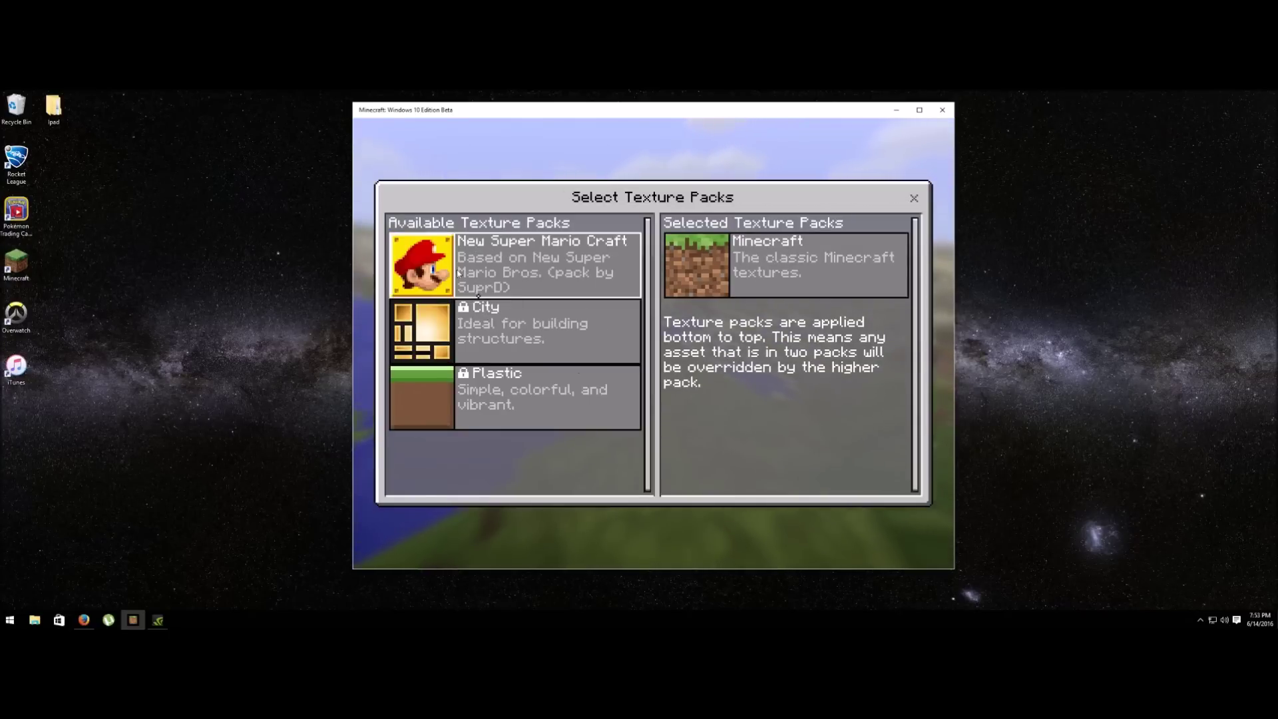
pyautogui.click(479, 276)
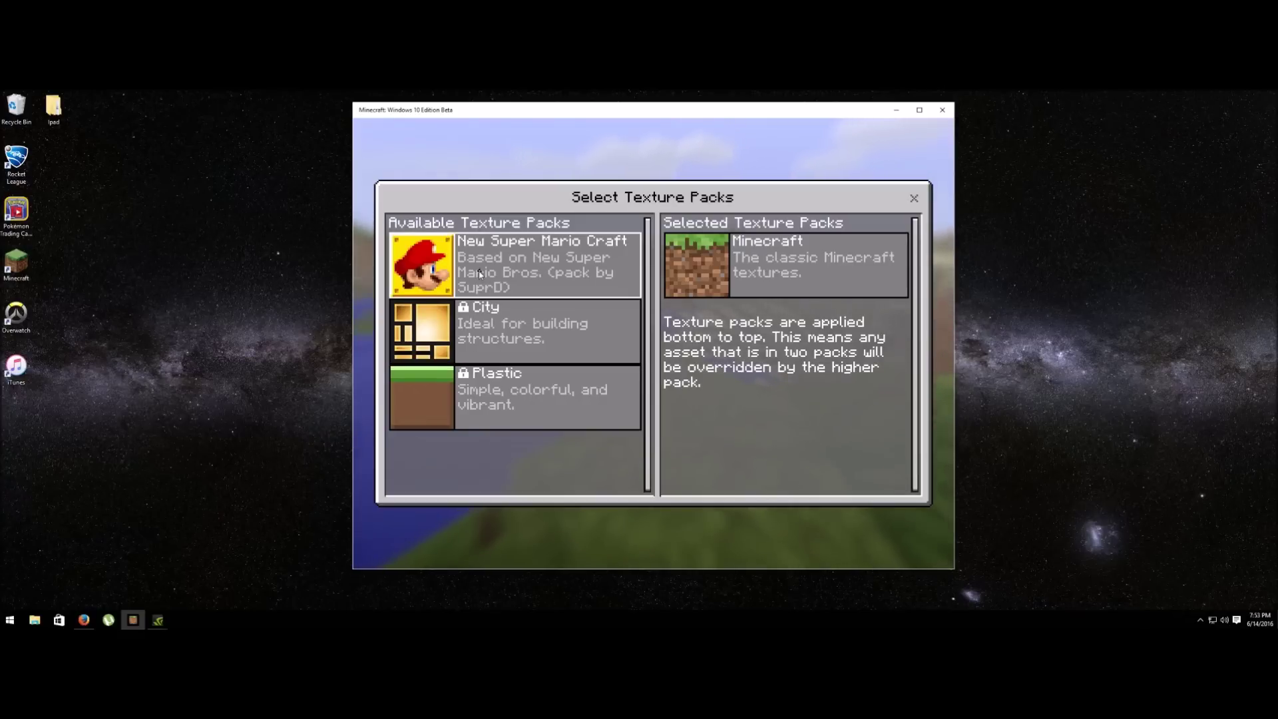
pyautogui.click(915, 198)
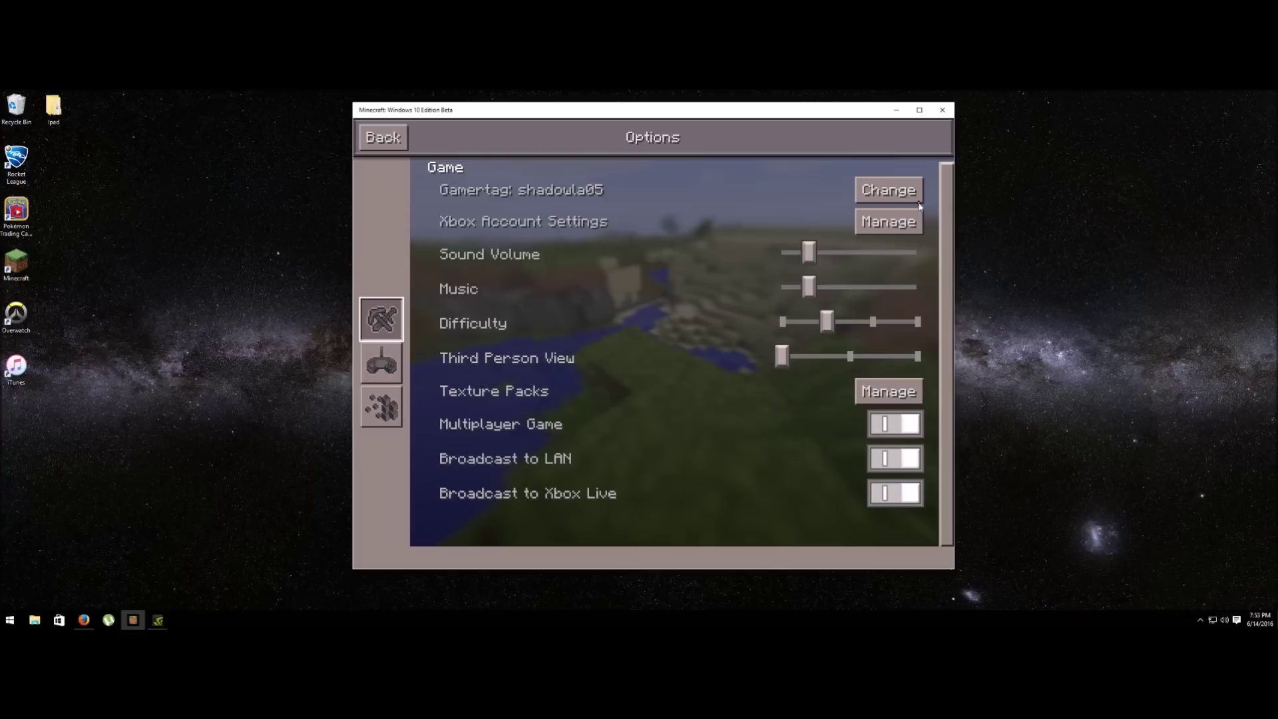
pyautogui.press('Escape')
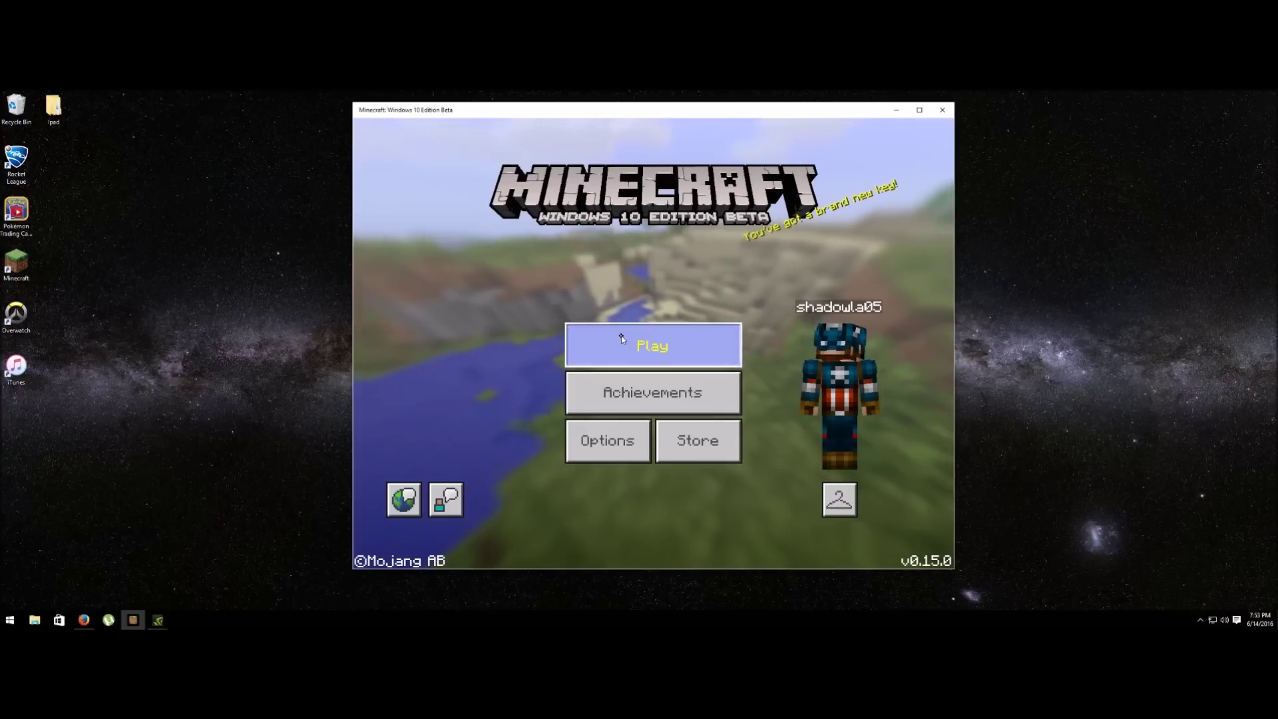
# Load the survival world "New World" and walk forward through the tunnel
pyautogui.click(621, 336)
pyautogui.click(613, 293)
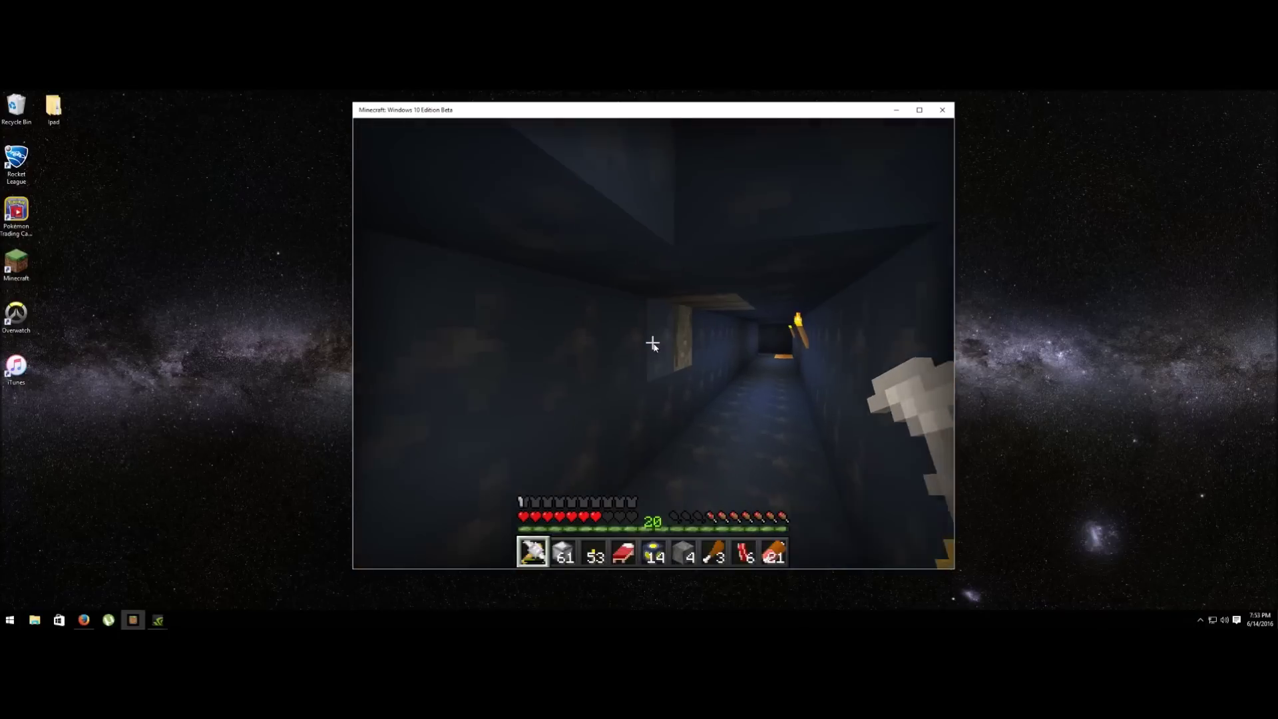
pyautogui.press('w')
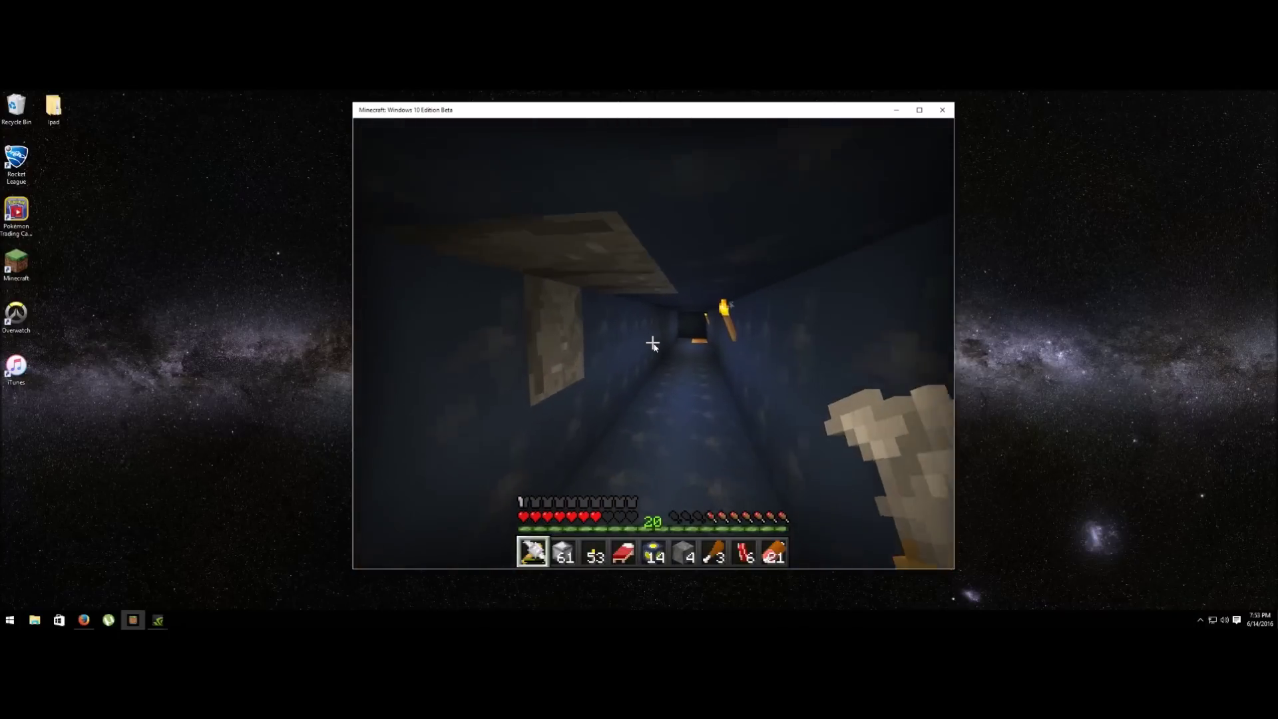
# Walk on to the end of the tunnel and view the character's inventory
pyautogui.press('w')
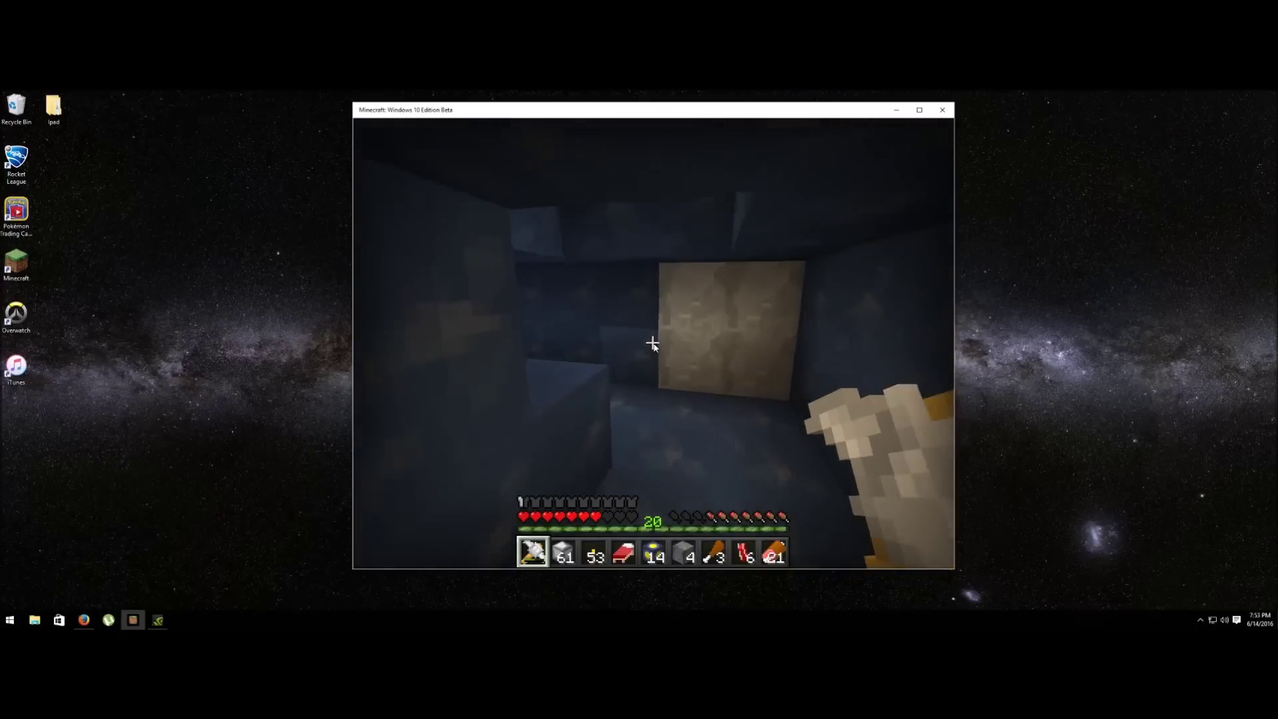
pyautogui.press('e')
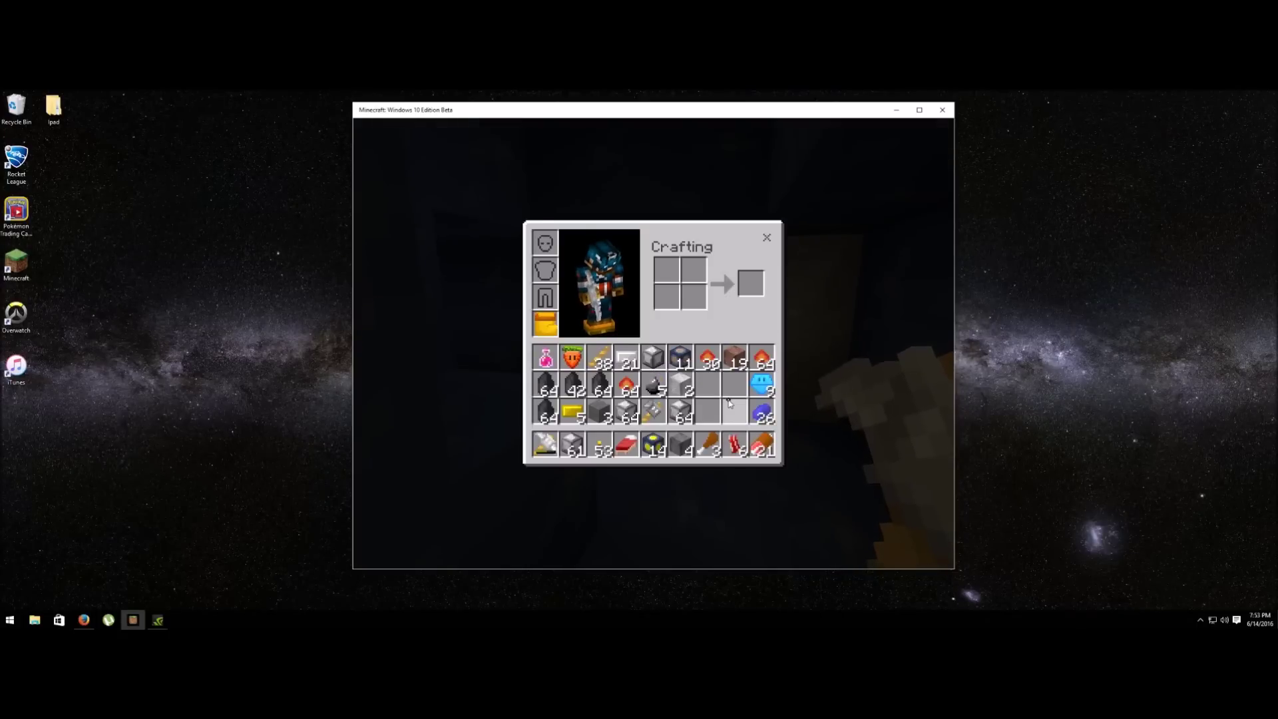
pyautogui.press('Escape')
# Quit the current world to the title screen and join the Realm from the play list
pyautogui.press('Escape')
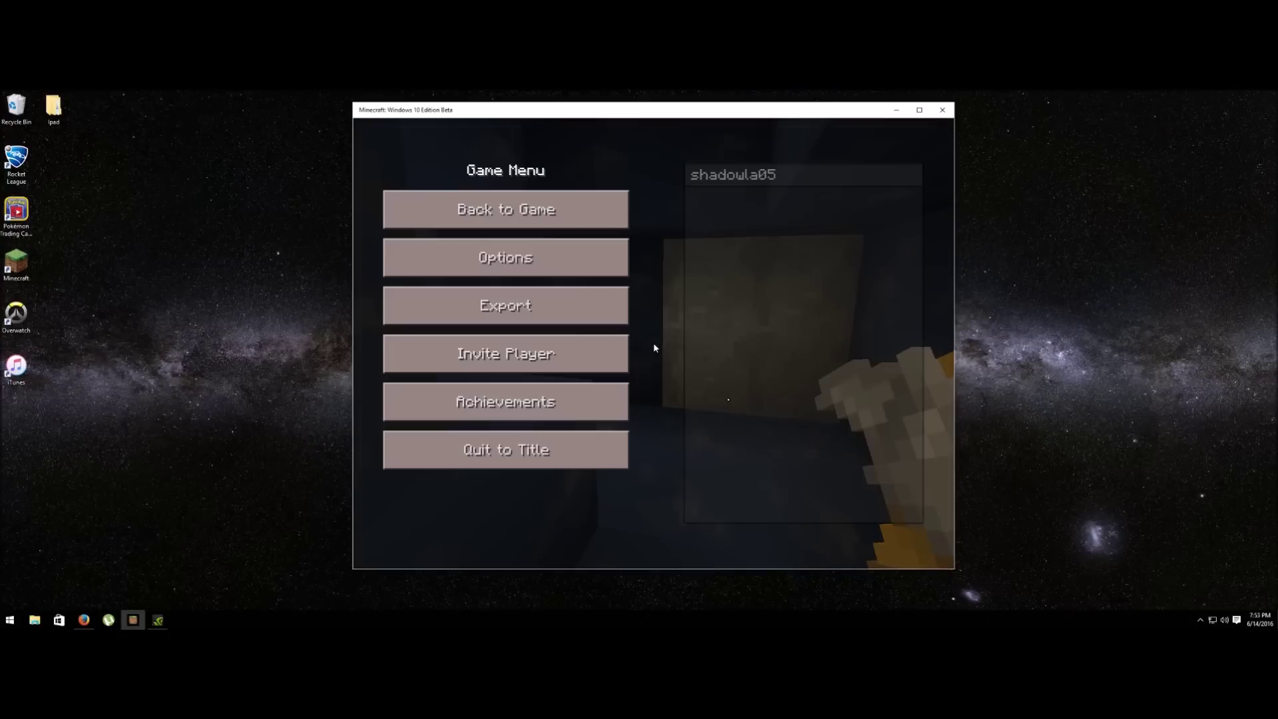
pyautogui.click(576, 451)
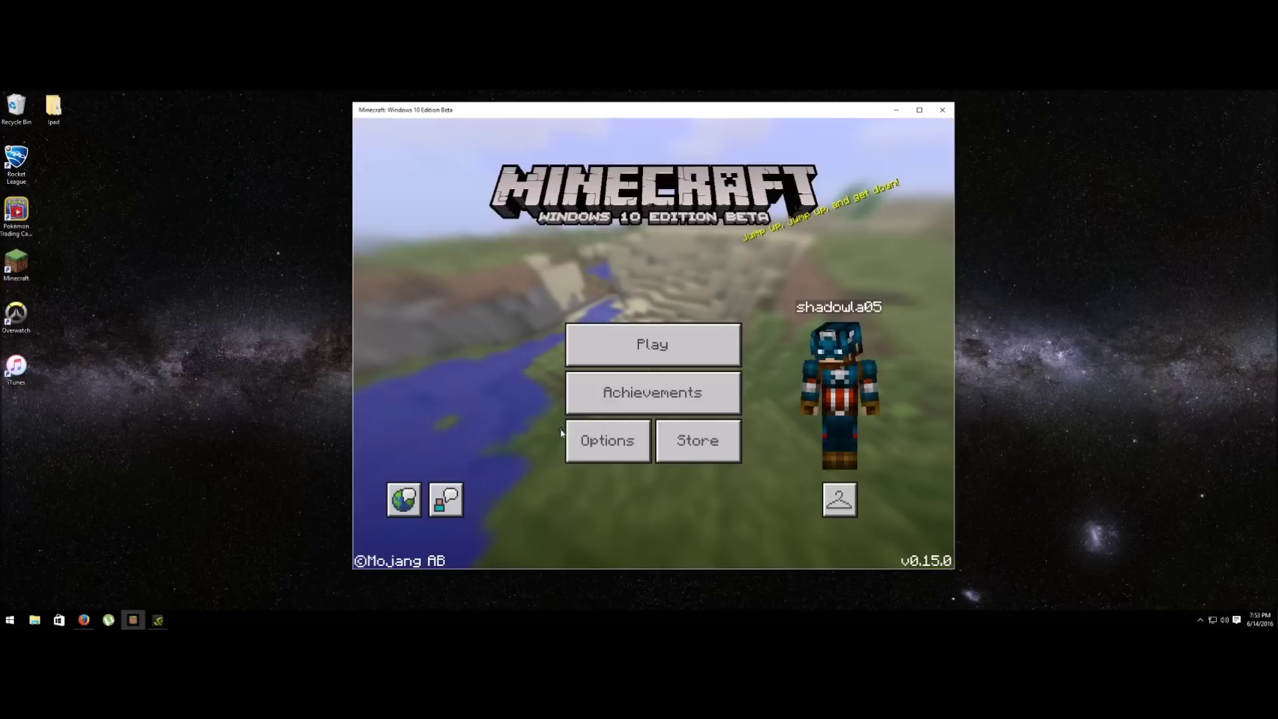
pyautogui.click(668, 355)
pyautogui.click(639, 181)
pyautogui.click(643, 279)
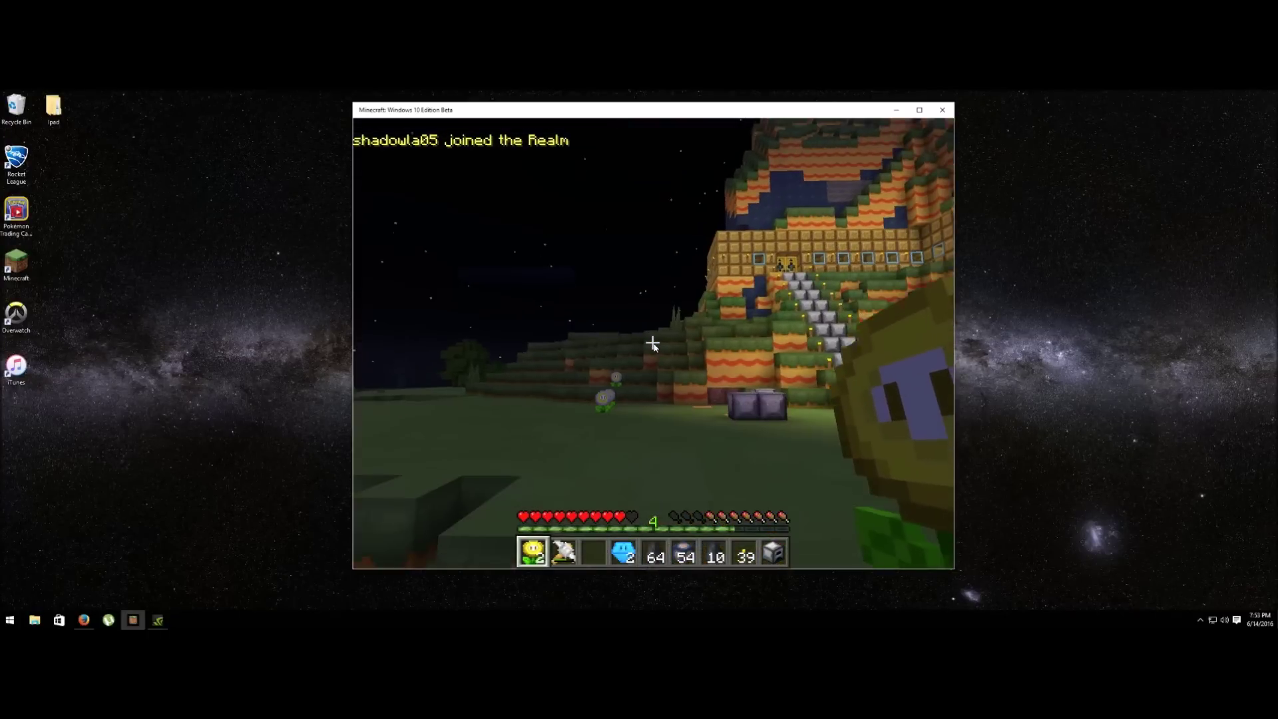
# Walk forward across the grass and fill the empty third hotbar slot from the inventory
pyautogui.press('w')
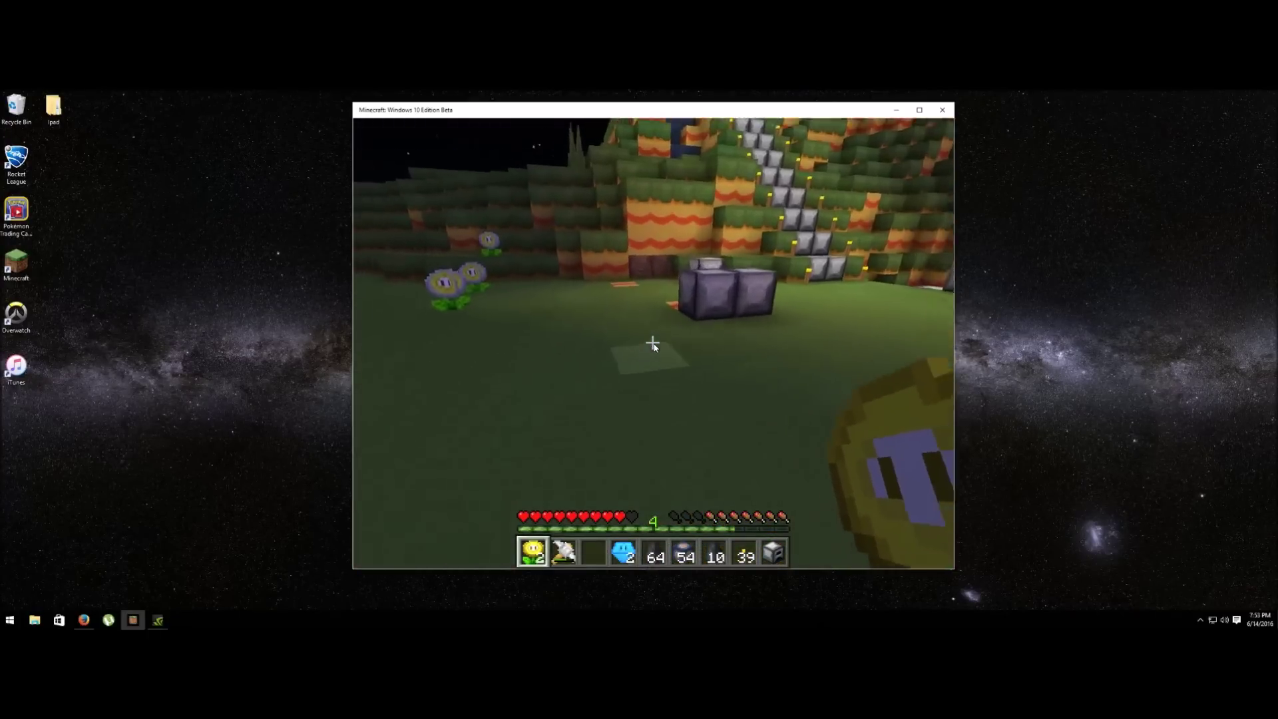
pyautogui.press('e')
pyautogui.press('e')
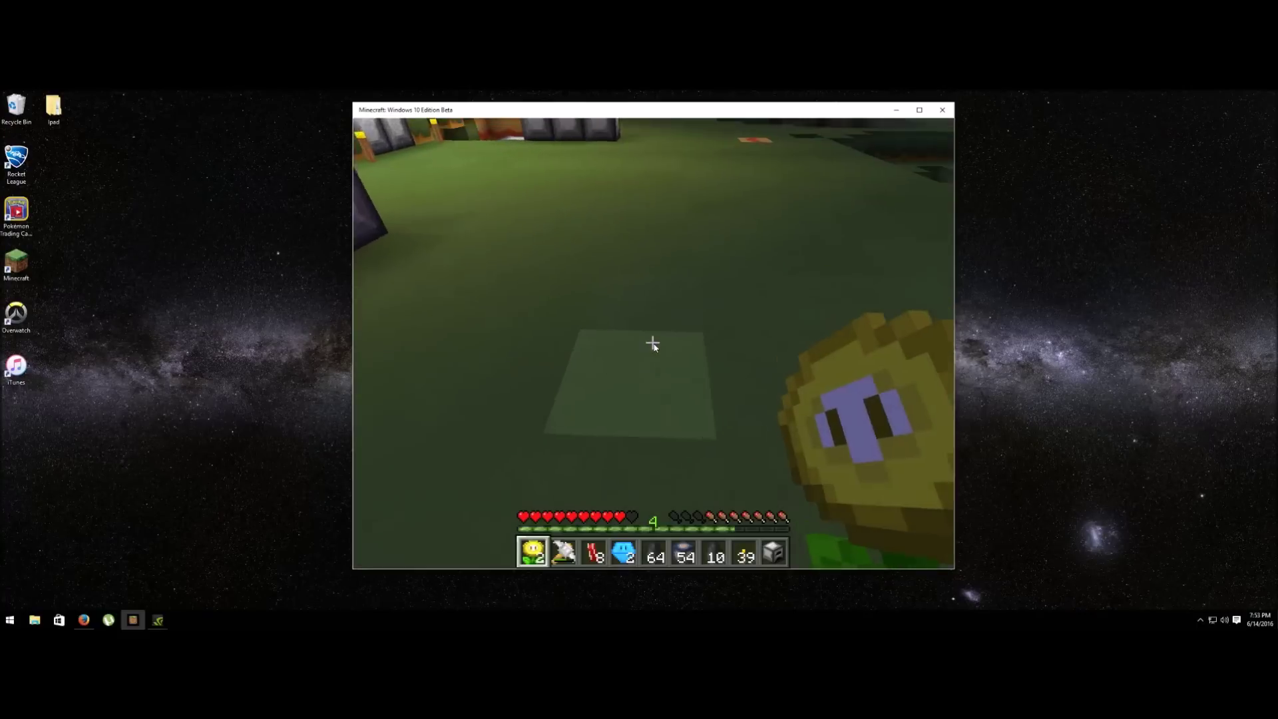
# Cross the dark grass field to the bow-carrying mob and attack it with the held flower
pyautogui.click(653, 342)
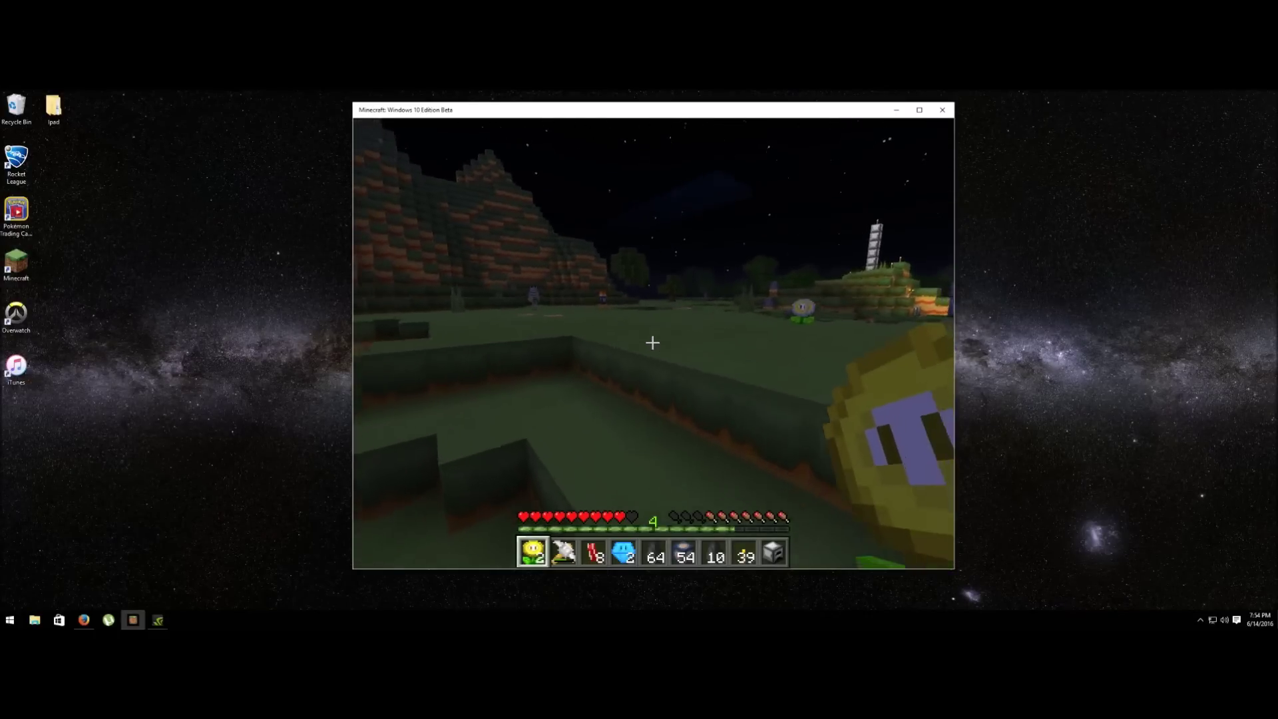
pyautogui.press('w')
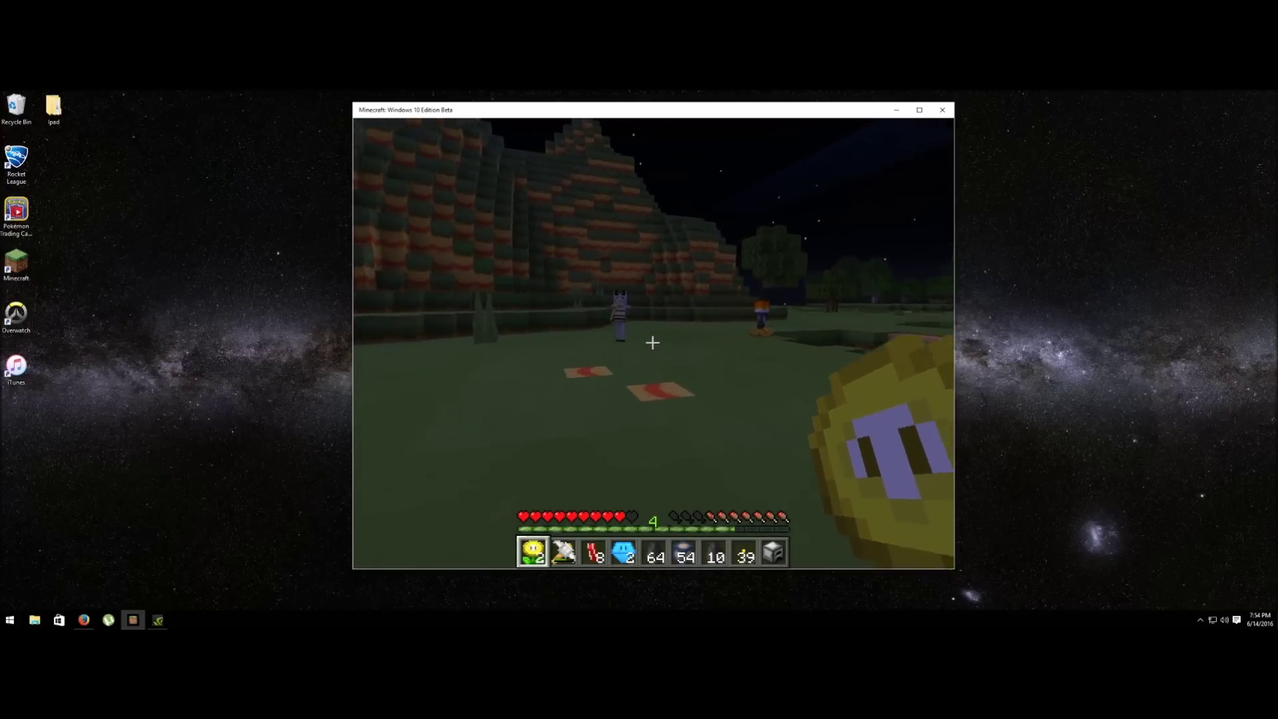
pyautogui.press('w')
pyautogui.click(652, 342)
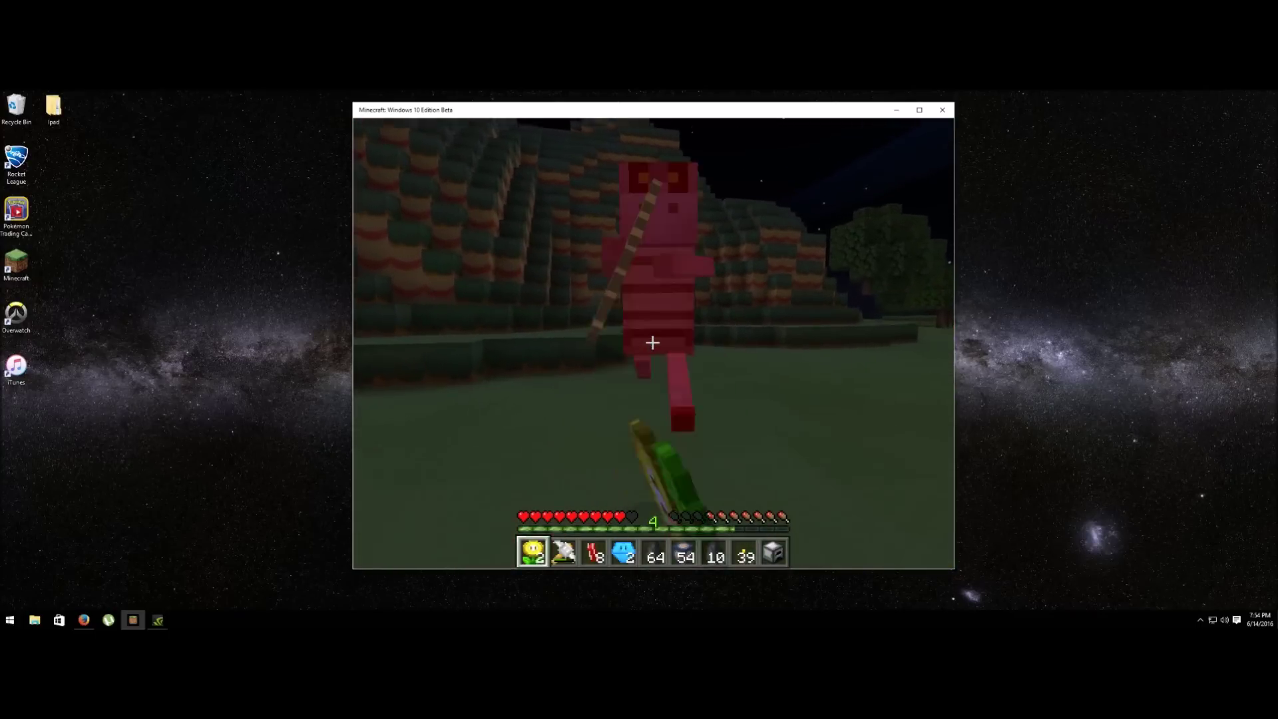